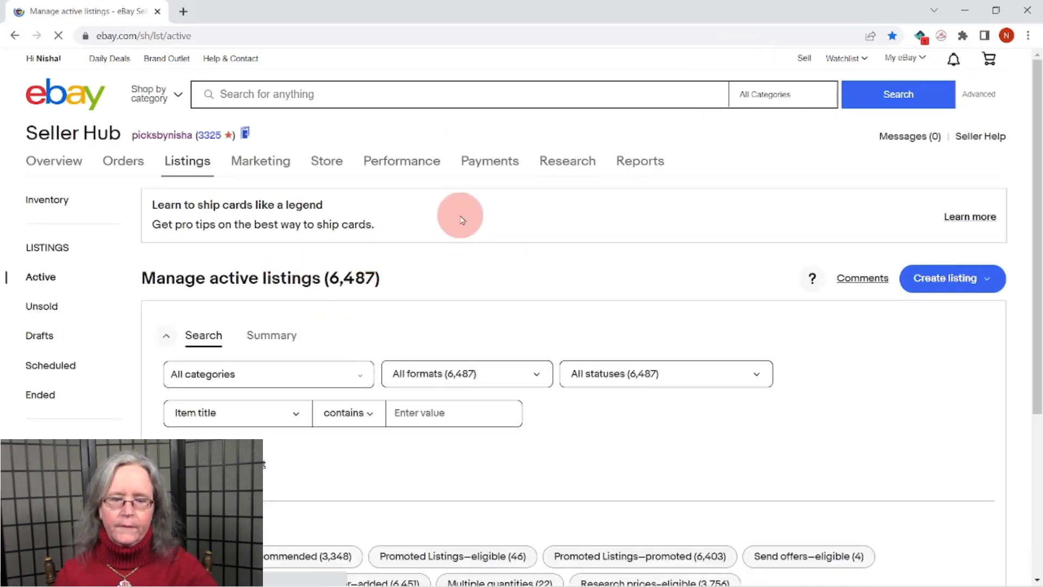
Search the active listings for item titles containing "brooch dangle".
{"action": "scroll", "coordinate": [466, 206], "scroll_direction": "down", "scroll_amount": 4}
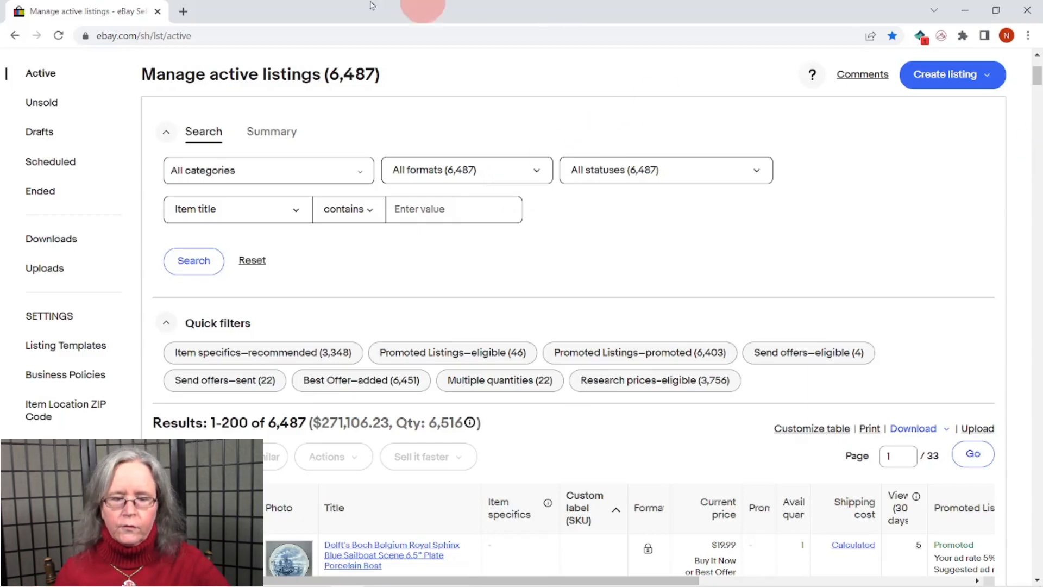
{"action": "left_click", "coordinate": [409, 210]}
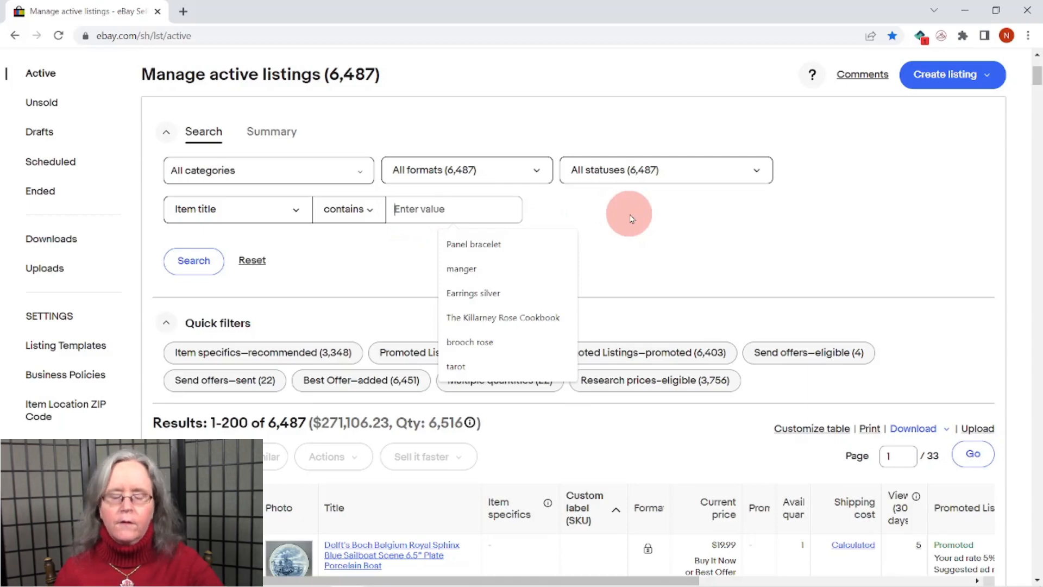
{"action": "type", "text": "brooch dangle"}
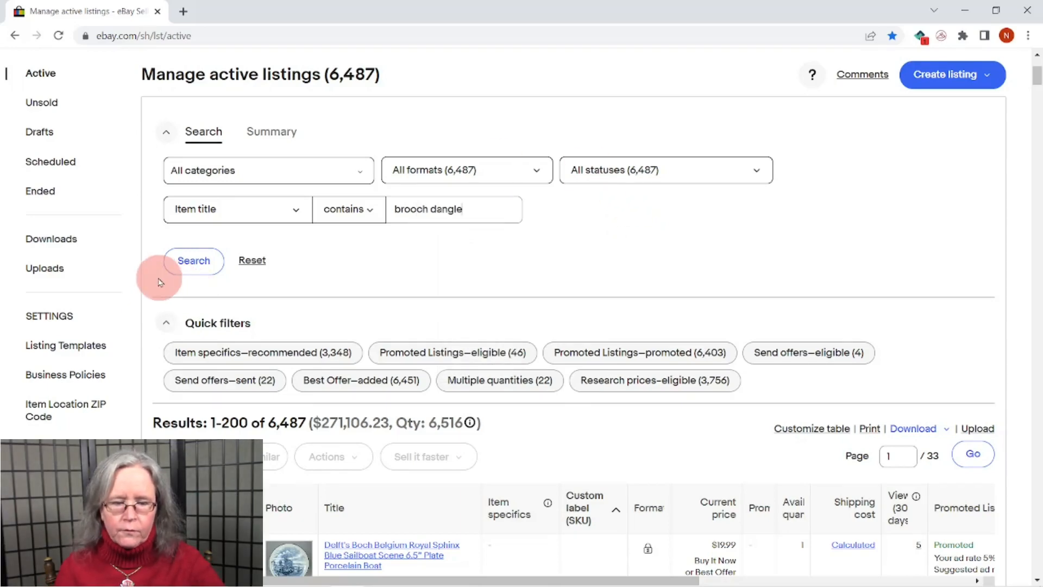
{"action": "left_click", "coordinate": [191, 260]}
Start a sell-similar draft from the listing "Statement Brooch 2.7 in Dangle Imitation Pearl Pin Goldtone Pendant Rhinestones".
{"action": "scroll", "coordinate": [384, 226], "scroll_direction": "down", "scroll_amount": 1}
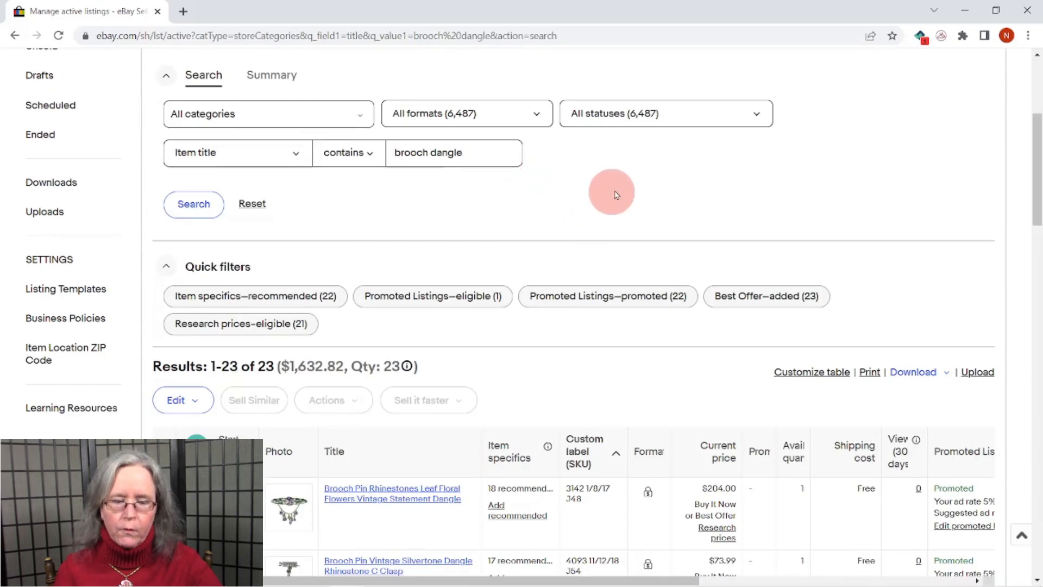
{"action": "scroll", "coordinate": [654, 197], "scroll_direction": "down", "scroll_amount": 3}
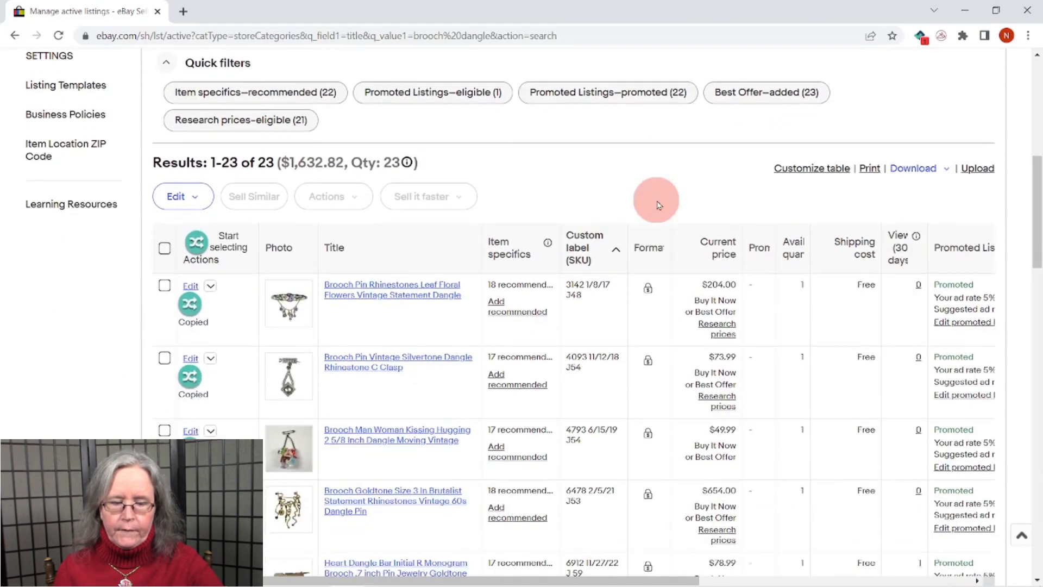
{"action": "scroll", "coordinate": [652, 205], "scroll_direction": "down", "scroll_amount": 2}
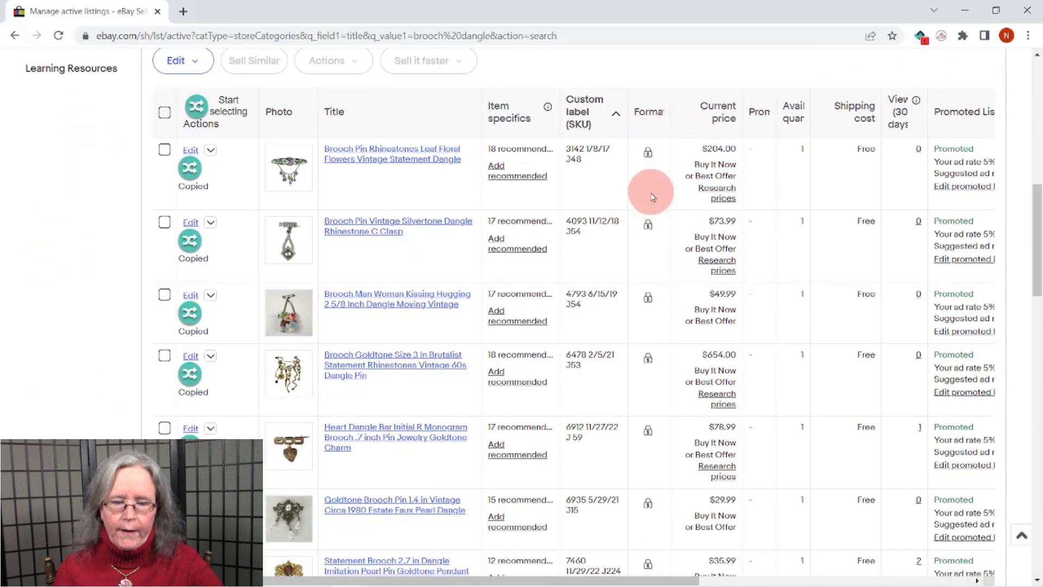
{"action": "scroll", "coordinate": [649, 196], "scroll_direction": "down", "scroll_amount": 1}
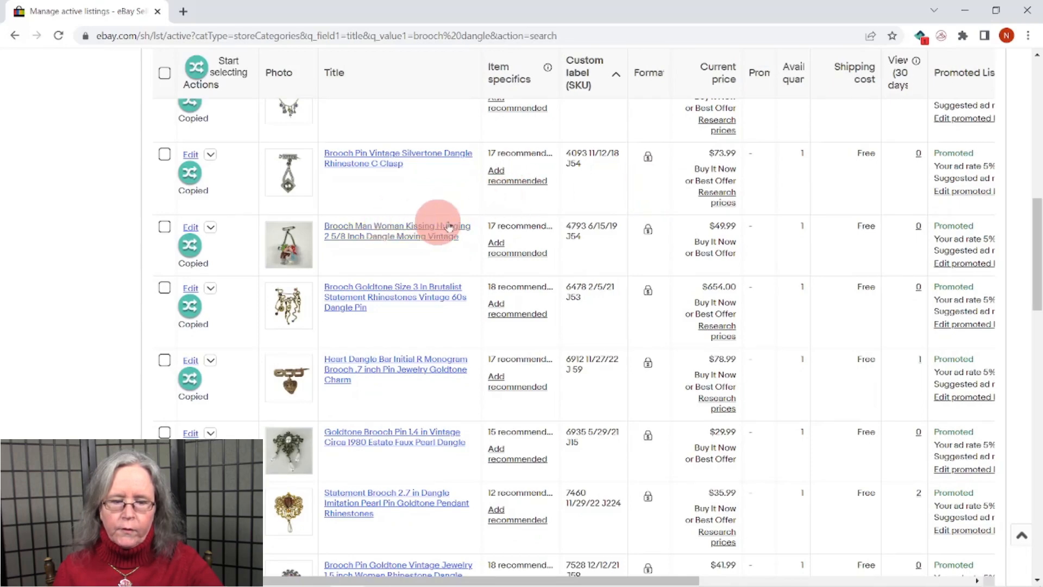
{"action": "scroll", "coordinate": [464, 221], "scroll_direction": "down", "scroll_amount": 1}
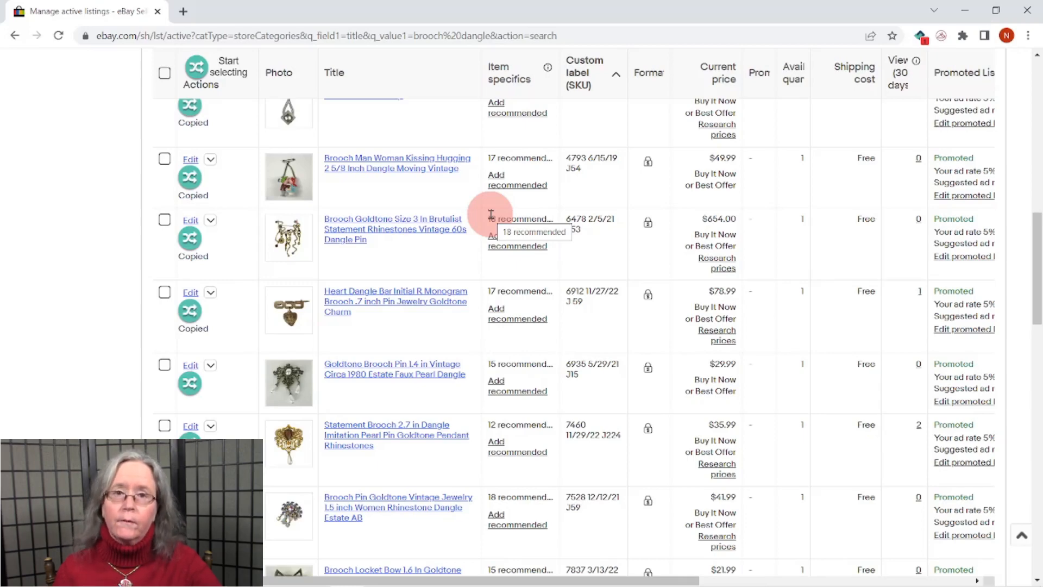
{"action": "scroll", "coordinate": [408, 223], "scroll_direction": "down", "scroll_amount": 3}
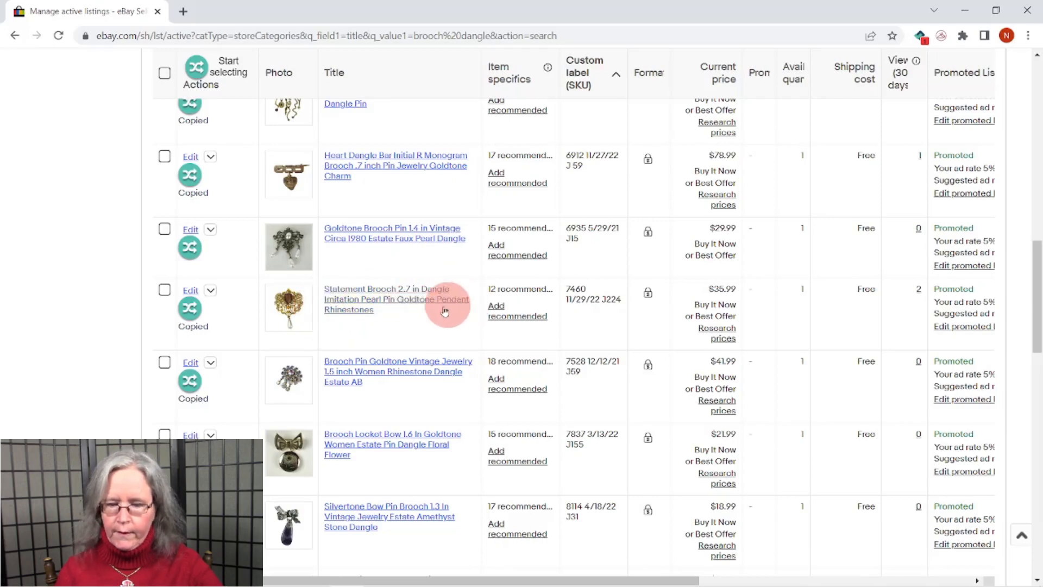
{"action": "scroll", "coordinate": [384, 319], "scroll_direction": "down", "scroll_amount": 1}
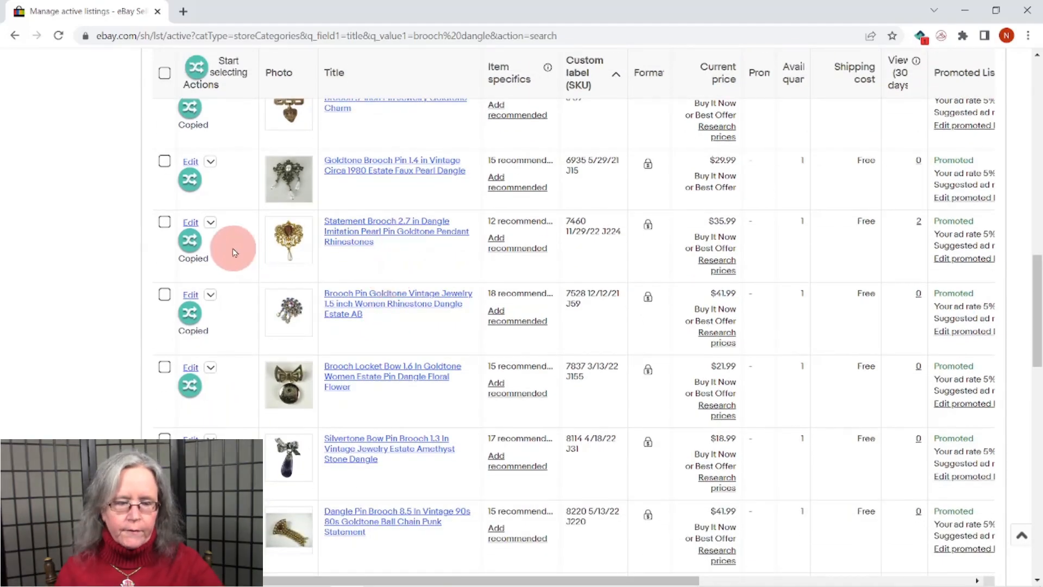
{"action": "left_click", "coordinate": [211, 224]}
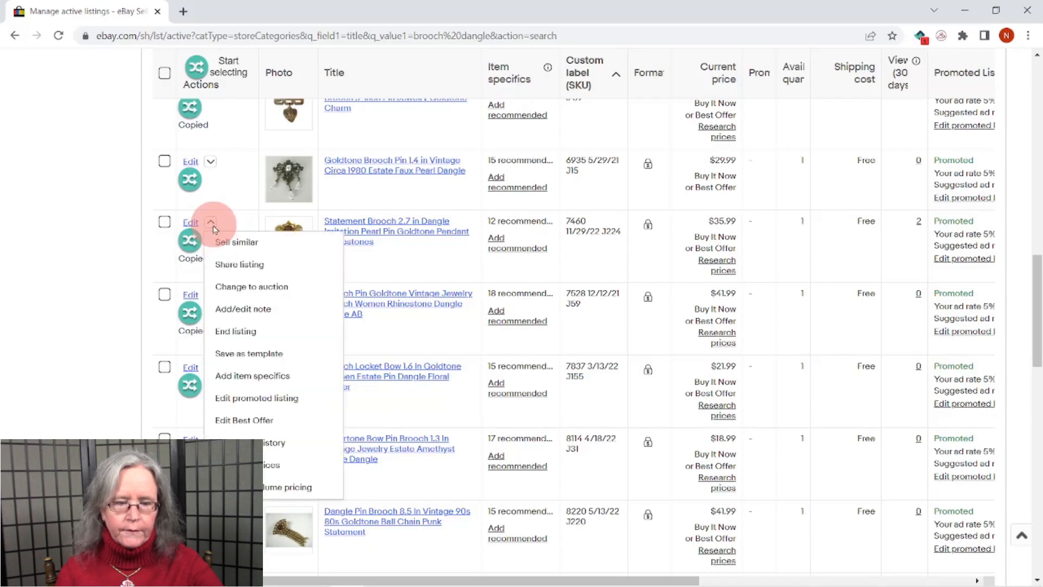
{"action": "scroll", "coordinate": [220, 223], "scroll_direction": "down", "scroll_amount": 3}
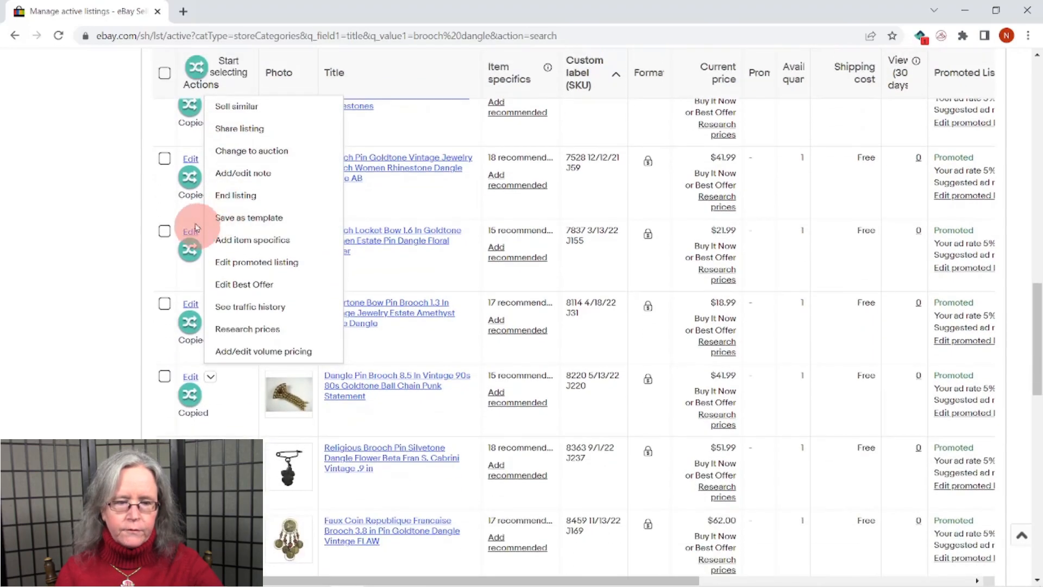
{"action": "scroll", "coordinate": [184, 234], "scroll_direction": "up", "scroll_amount": 1}
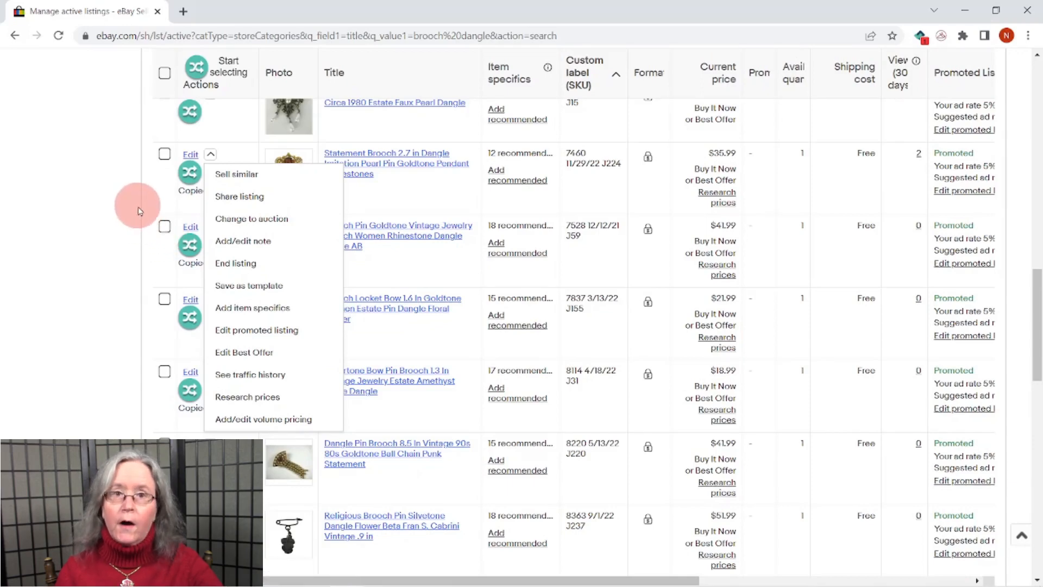
{"action": "left_click", "coordinate": [238, 176]}
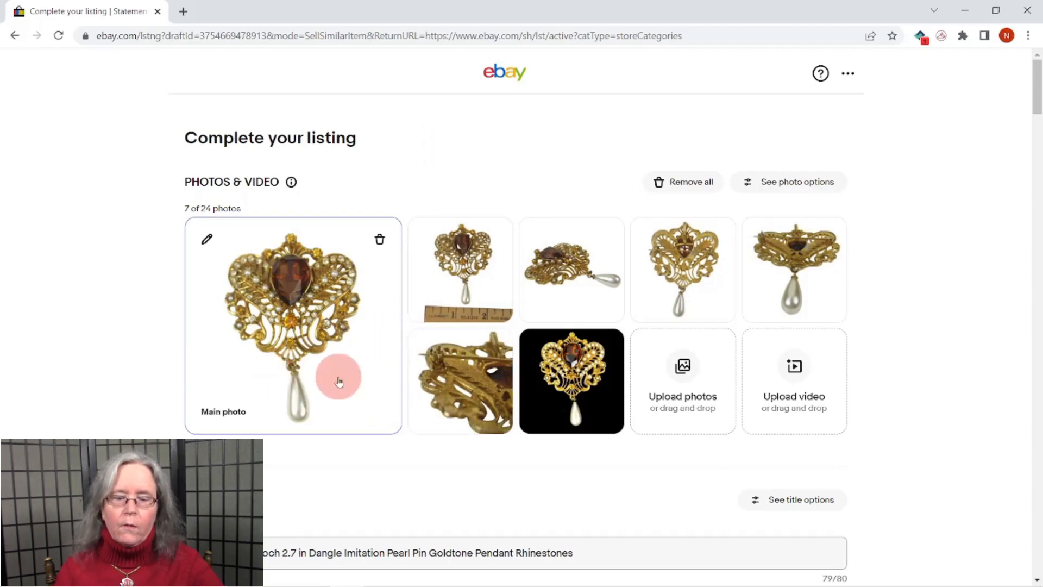
Delete all seven photos carried over from the original listing one by one.
{"action": "left_click", "coordinate": [381, 239]}
{"action": "left_click", "coordinate": [380, 239]}
{"action": "left_click", "coordinate": [380, 240]}
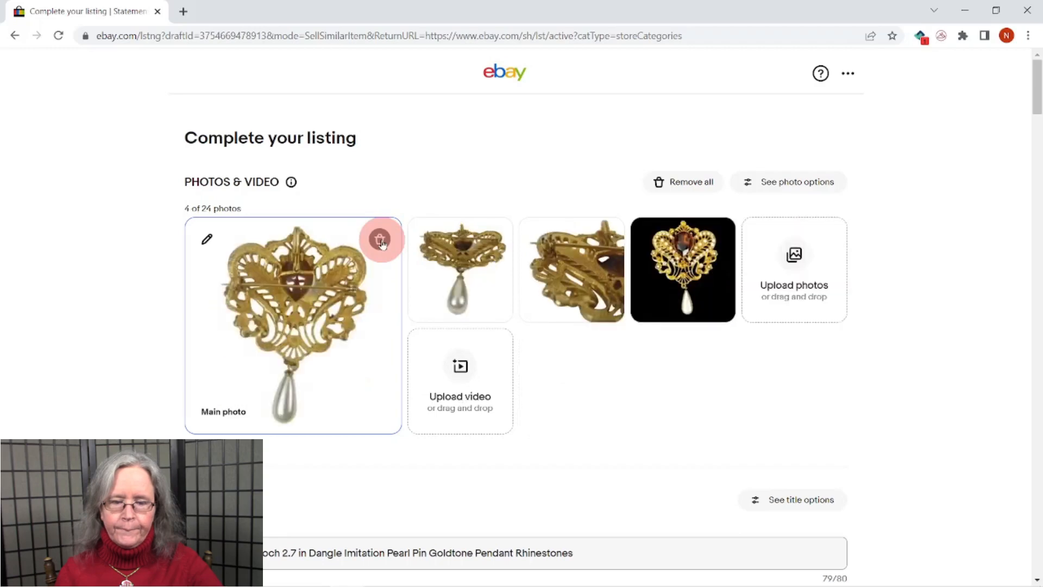
{"action": "left_click", "coordinate": [380, 240]}
{"action": "left_click", "coordinate": [380, 240]}
{"action": "left_click", "coordinate": [380, 239]}
{"action": "left_click", "coordinate": [381, 239]}
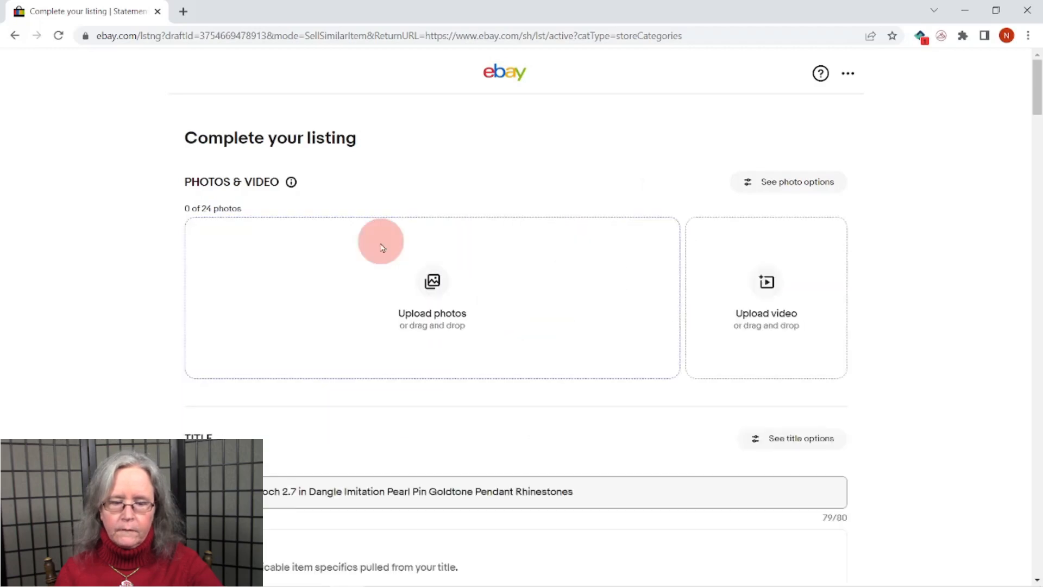
Upload the photos aaaaIMG_0606 through aaIMG_0608, plus the photo of the brooch on a black background.
{"action": "left_click", "coordinate": [433, 282]}
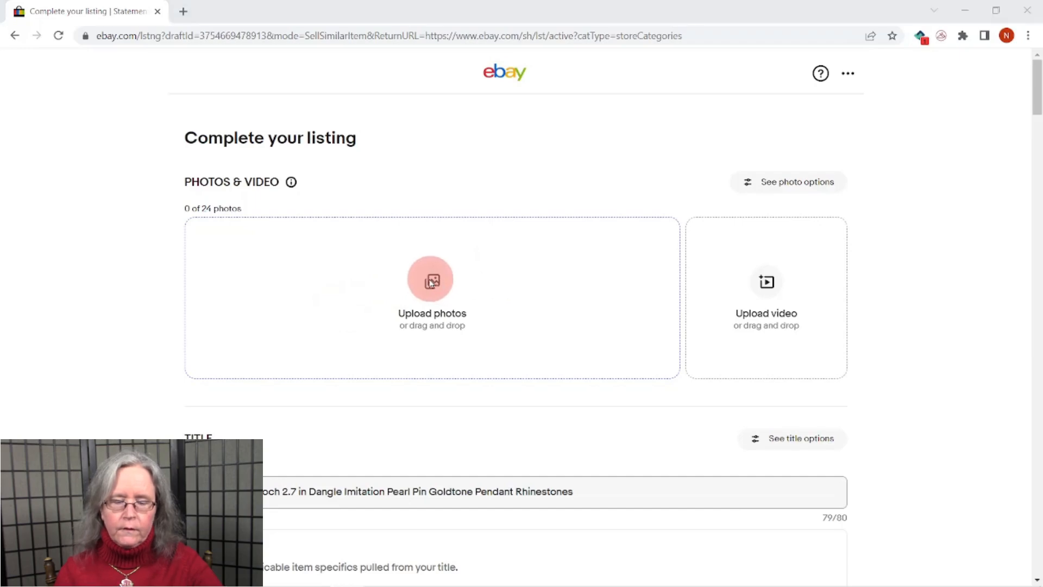
{"action": "left_click", "coordinate": [163, 98]}
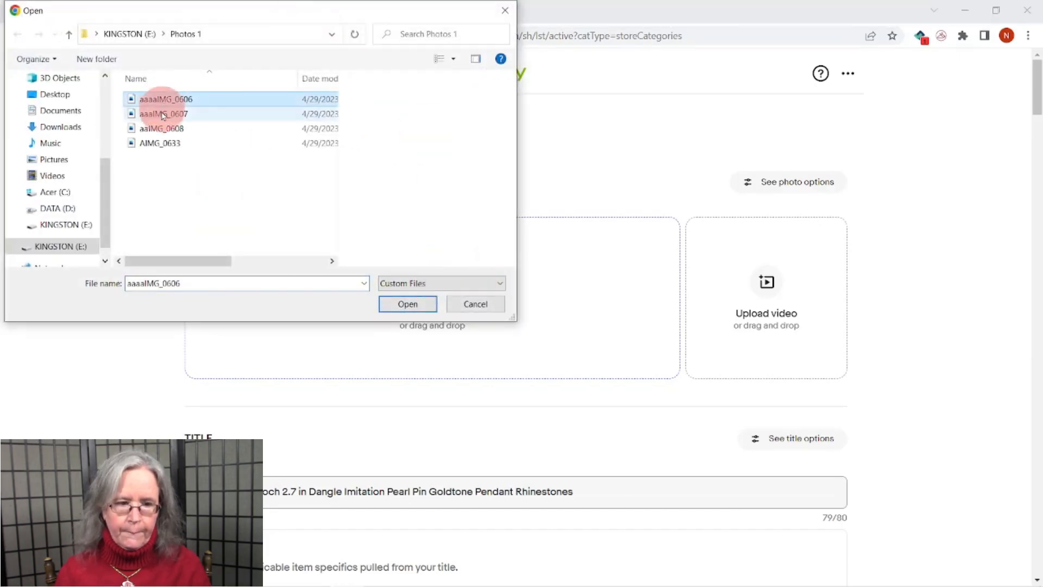
{"action": "left_click", "coordinate": [162, 128], "text": "shift"}
{"action": "left_click", "coordinate": [422, 307]}
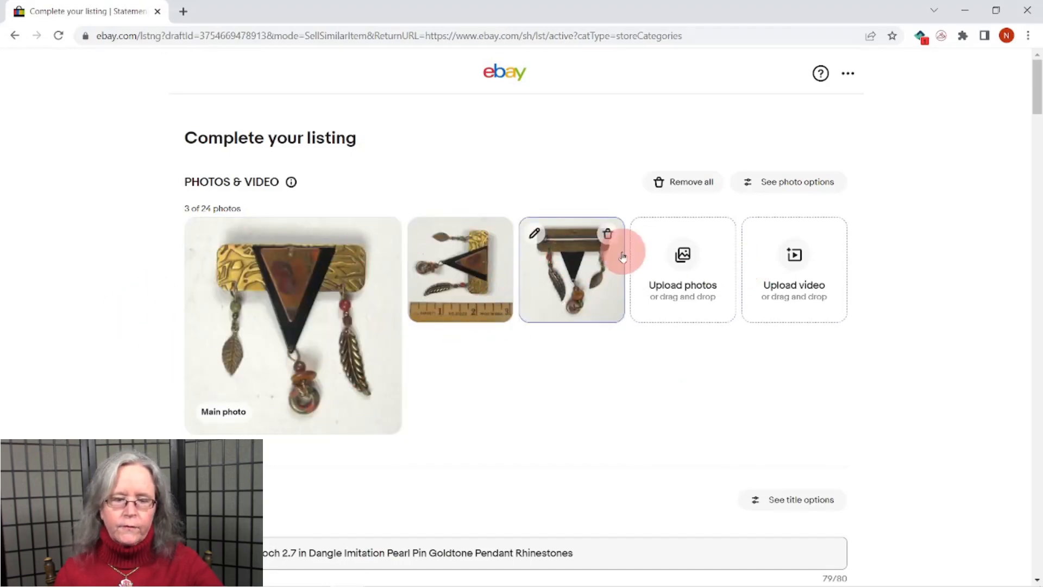
{"action": "left_click", "coordinate": [684, 257]}
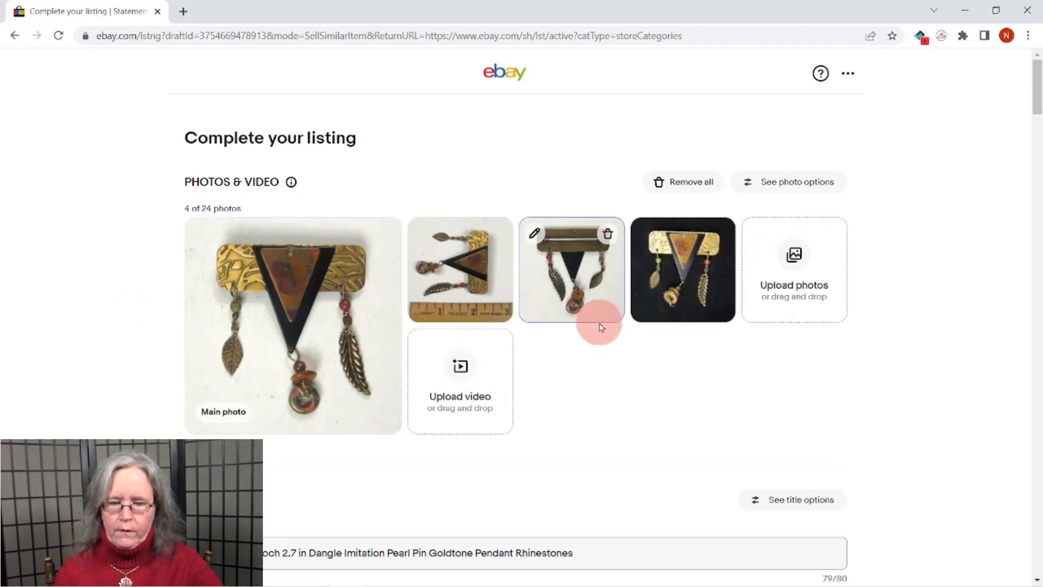
Remove the size "2.7 in" from the item title.
{"action": "scroll", "coordinate": [603, 326], "scroll_direction": "down", "scroll_amount": 1}
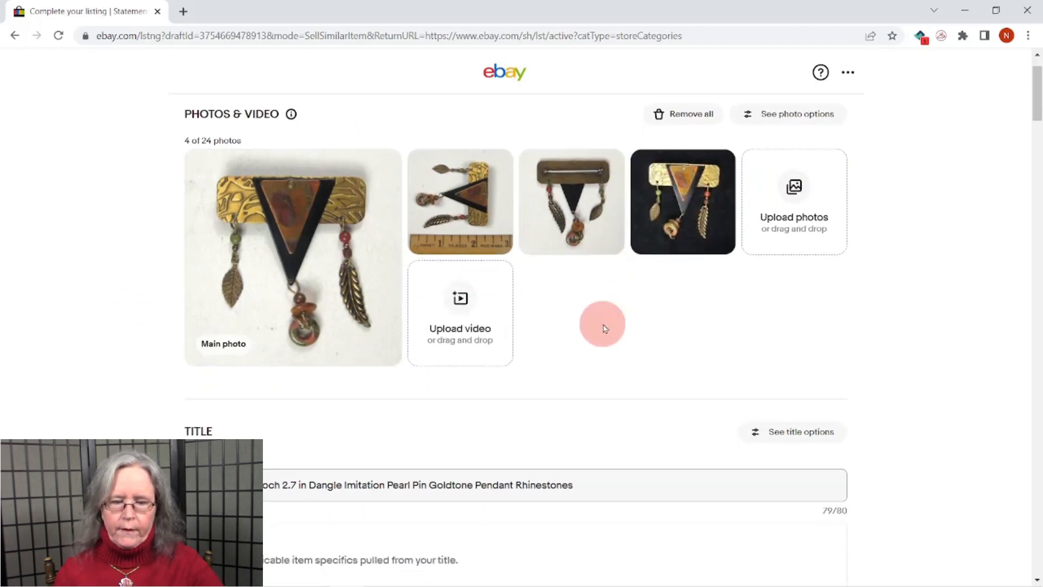
{"action": "scroll", "coordinate": [477, 302], "scroll_direction": "down", "scroll_amount": 2}
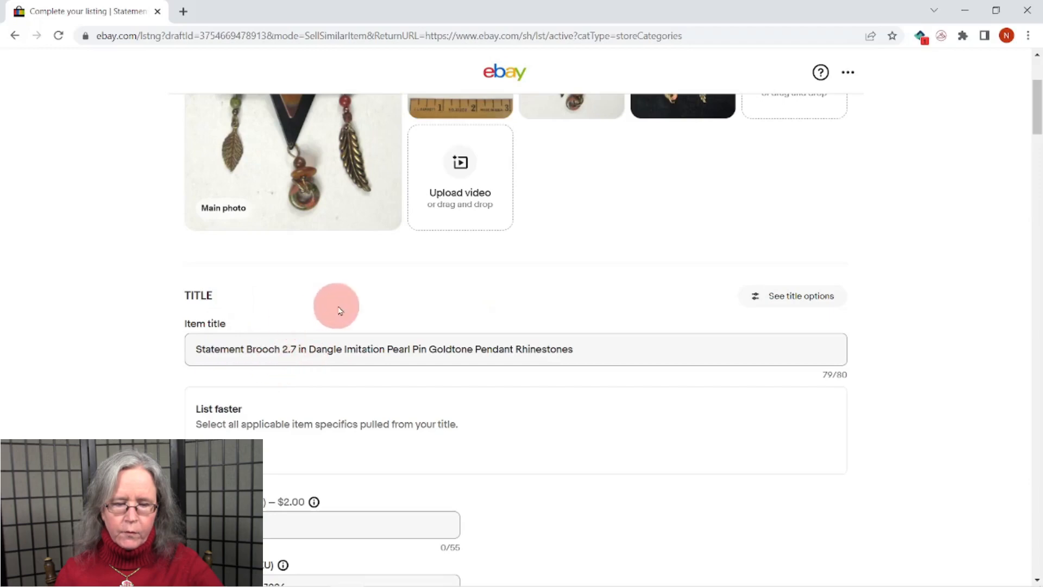
{"action": "scroll", "coordinate": [347, 307], "scroll_direction": "down", "scroll_amount": 2}
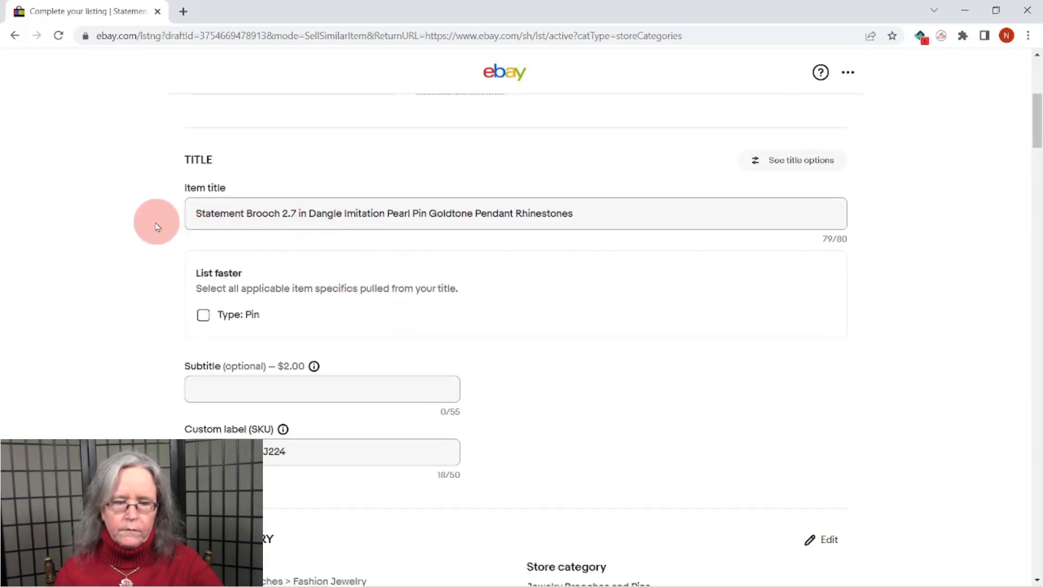
{"action": "left_click", "coordinate": [309, 213]}
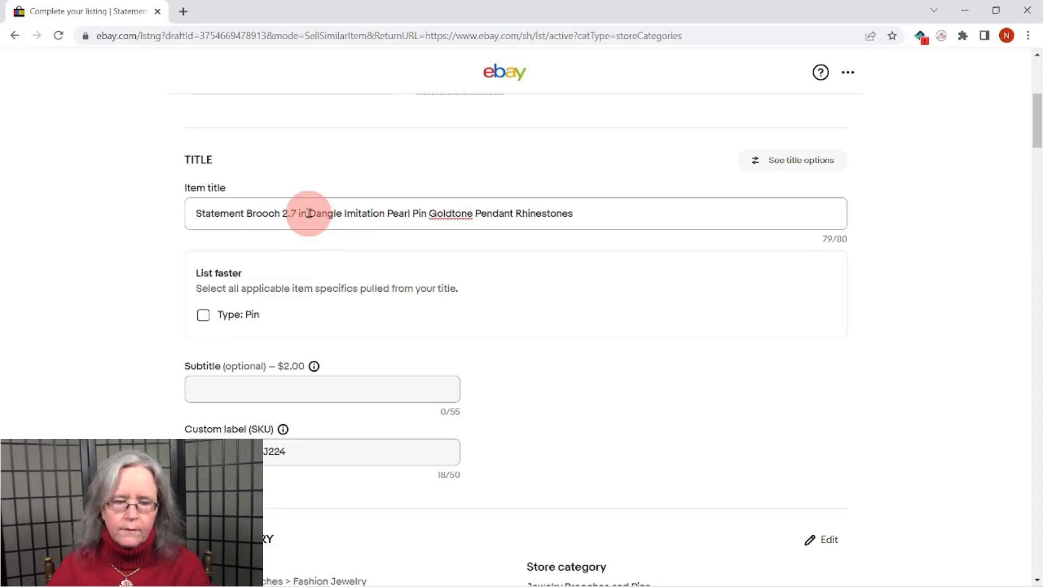
{"action": "key", "text": "BackSpace"}
{"action": "key", "text": "BackSpace"}
{"action": "key", "text": "BackSpace"}
{"action": "key", "text": "BackSpace"}
{"action": "key", "text": "BackSpace"}
{"action": "key", "text": "BackSpace"}
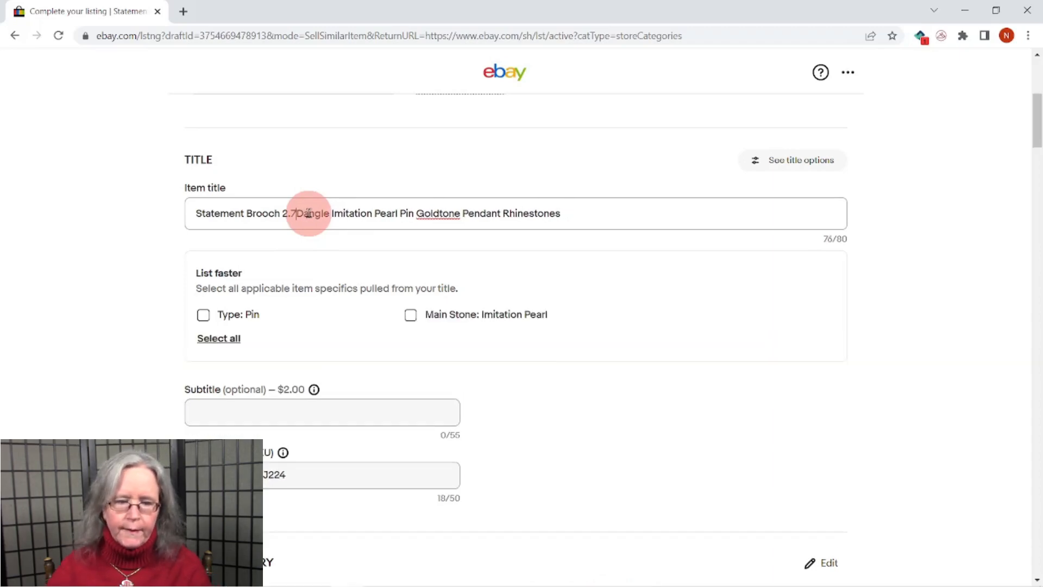
{"action": "key", "text": "BackSpace"}
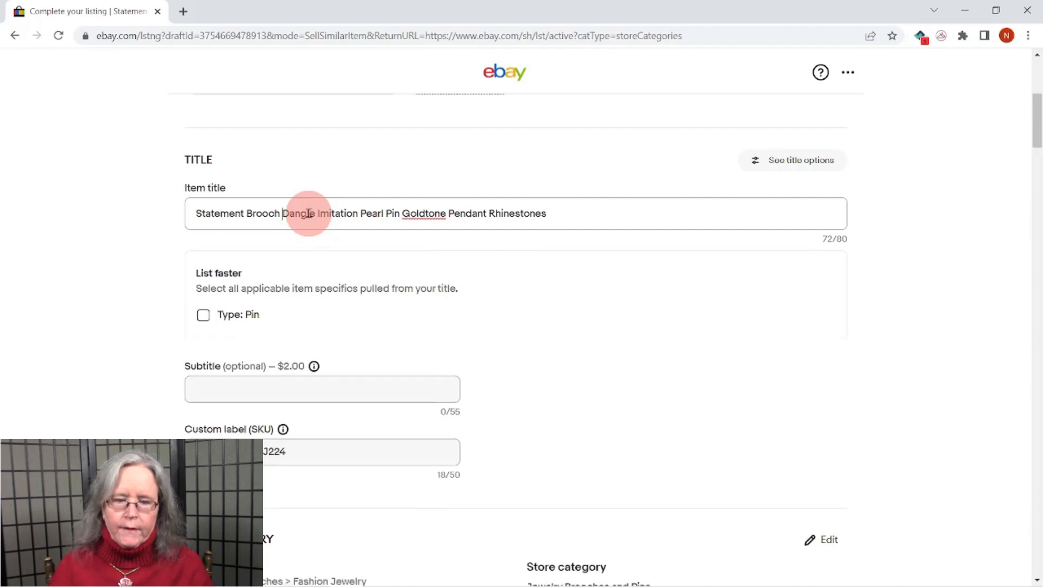
Remove "Imitation Pearl" from the item title and replace "Pendant Rhinestones" with "Leaf".
{"action": "left_click", "coordinate": [602, 211]}
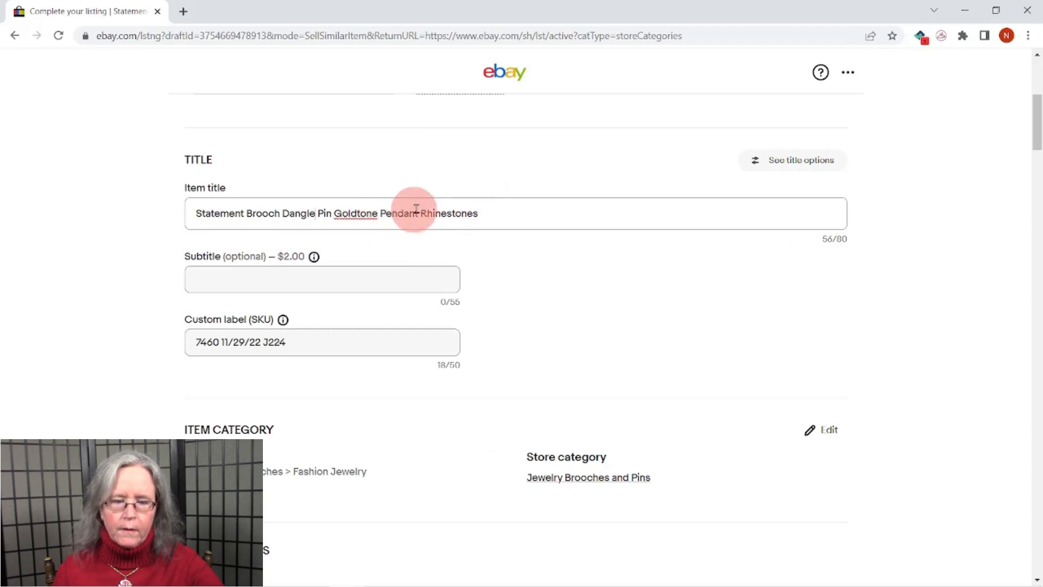
{"action": "left_click", "coordinate": [381, 213]}
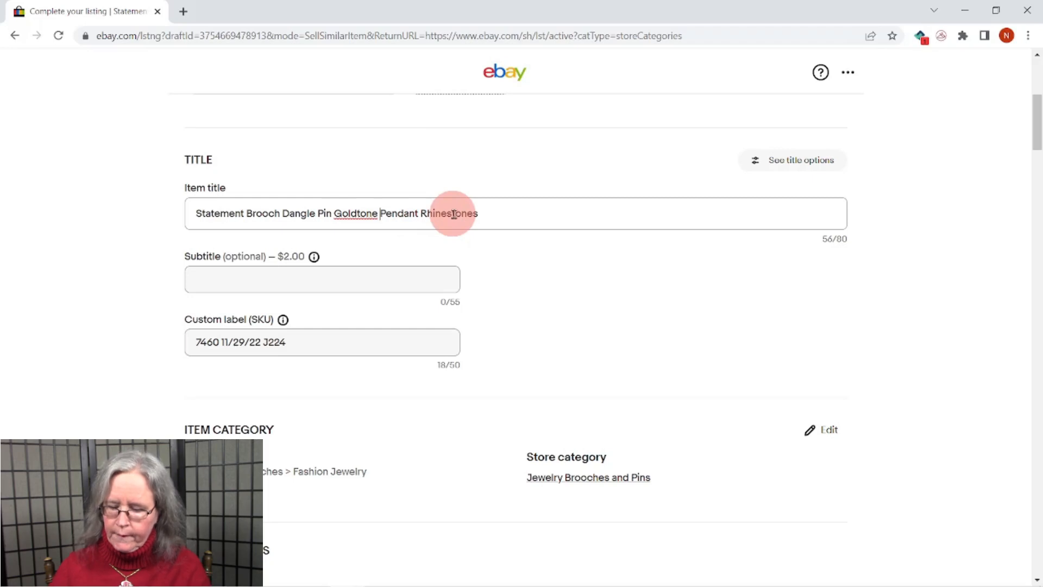
{"action": "left_click", "coordinate": [516, 207], "text": "shift"}
{"action": "key", "text": "BackSpace"}
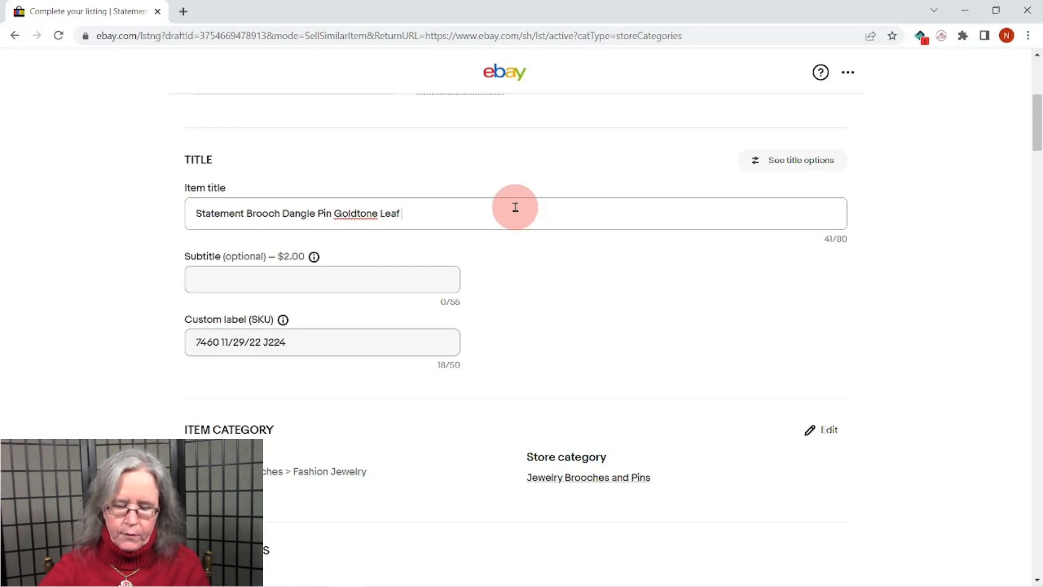
Append "Copper Metal Artisan Hand Crafted" to the end of the item title.
{"action": "type", "text": "Copper"}
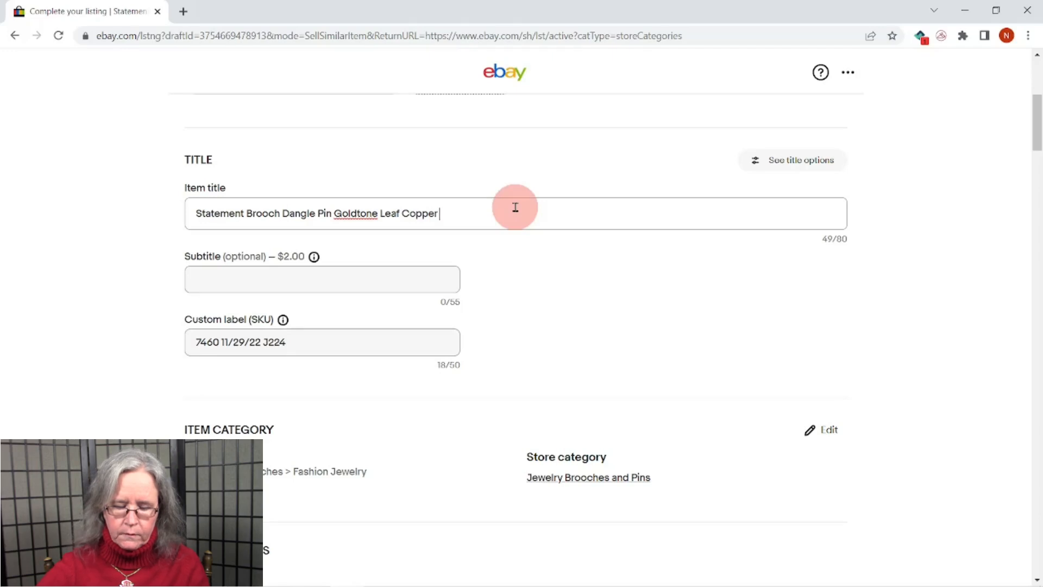
{"action": "type", "text": " Metal"}
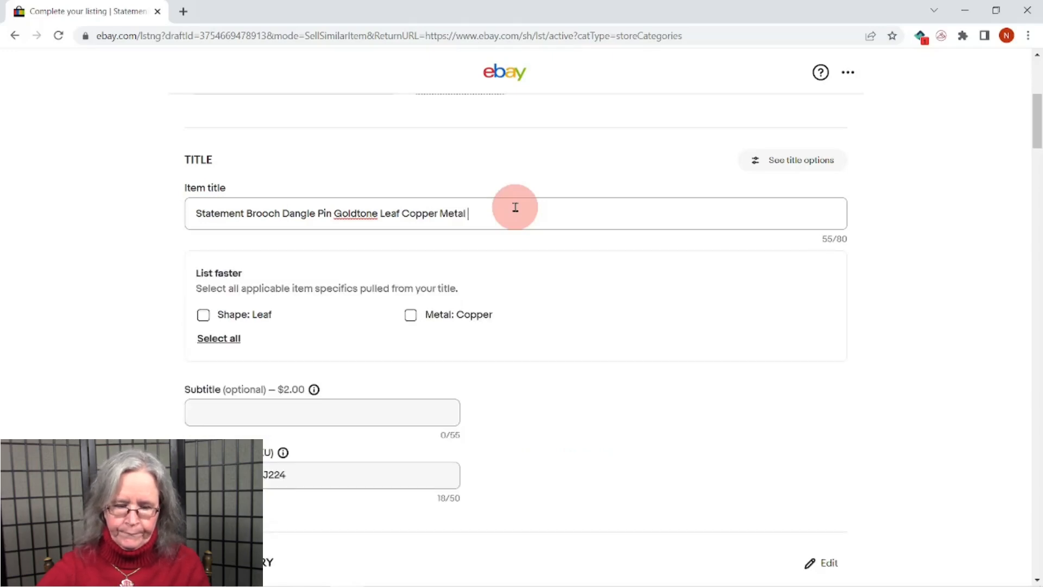
{"action": "type", "text": " Ar"}
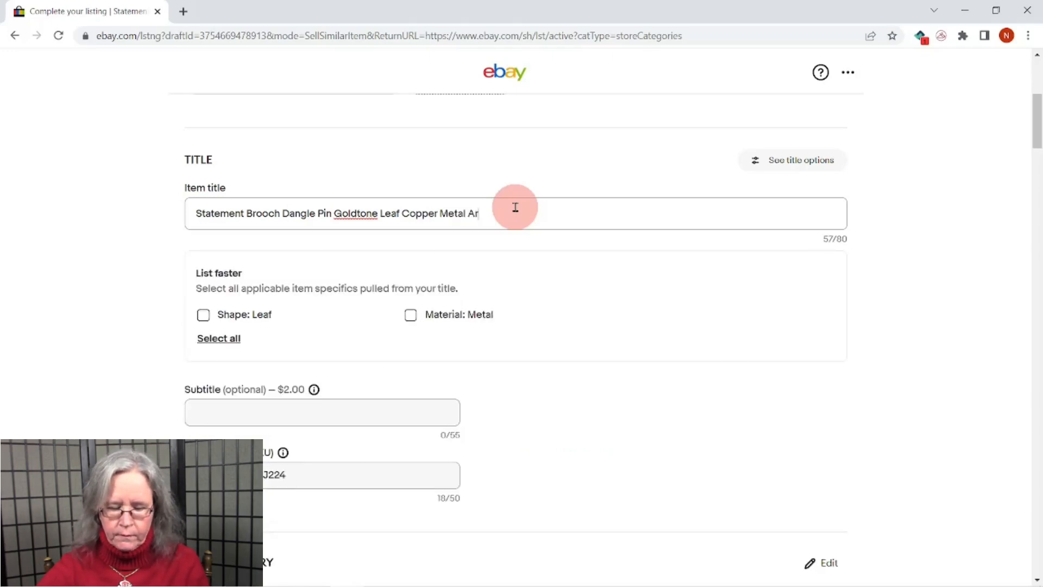
{"action": "type", "text": "tisan"}
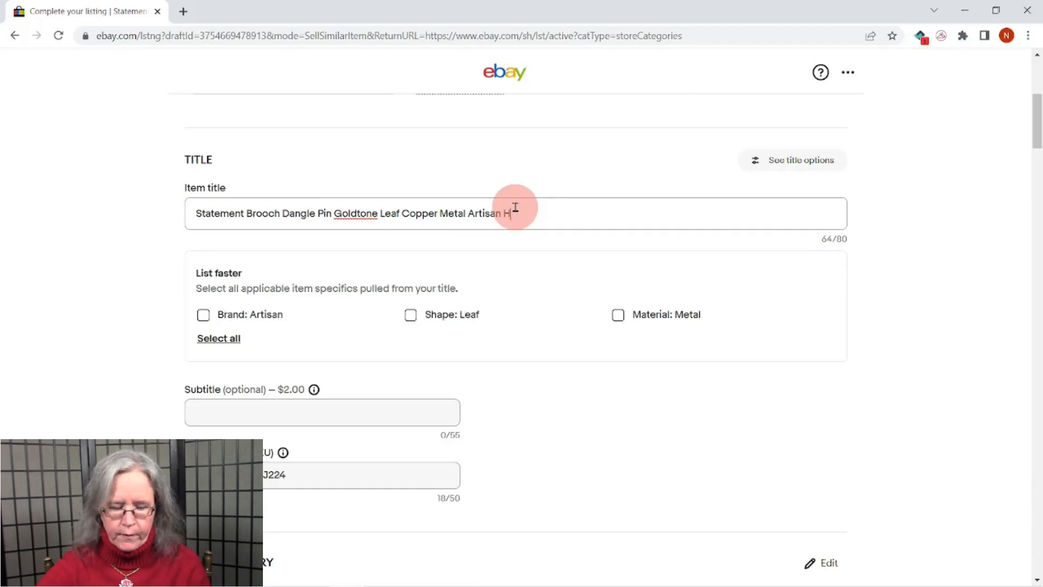
{"action": "type", "text": "Hand "}
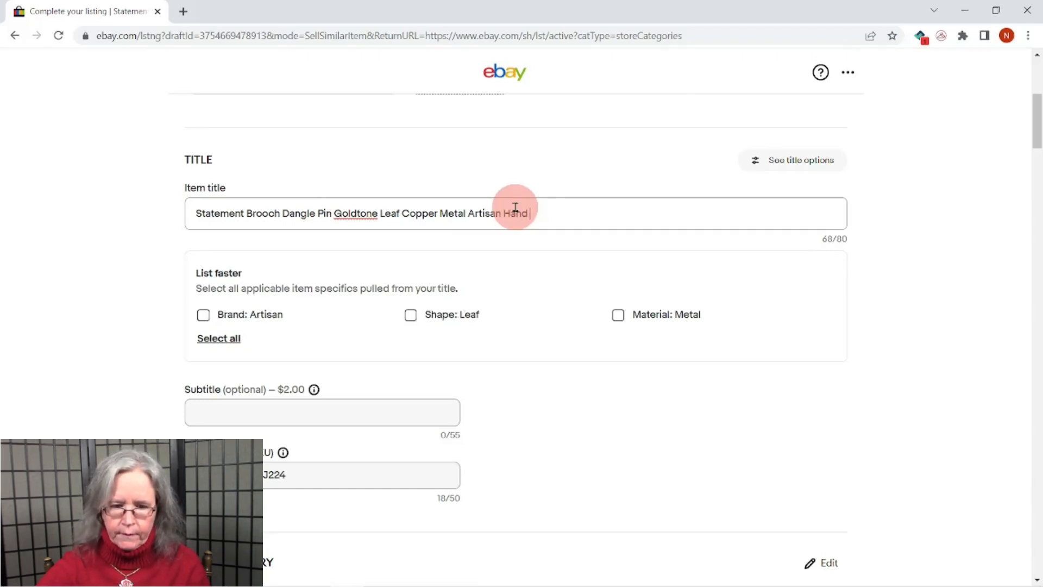
{"action": "type", "text": "Crafted"}
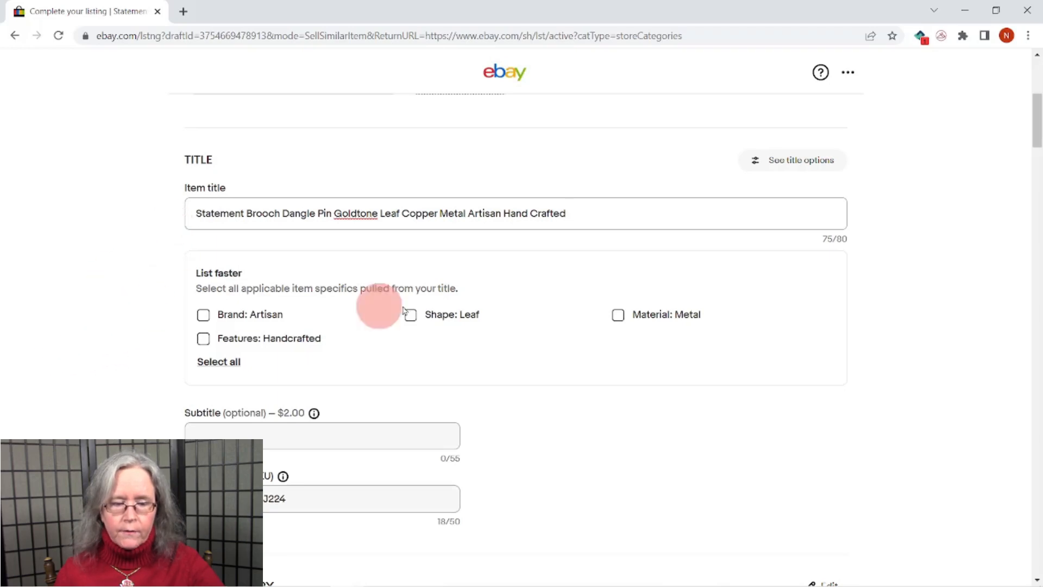
Apply all item specifics suggested from the title and replace the custom label (SKU) with "9280 4/29/23".
{"action": "left_click", "coordinate": [219, 363]}
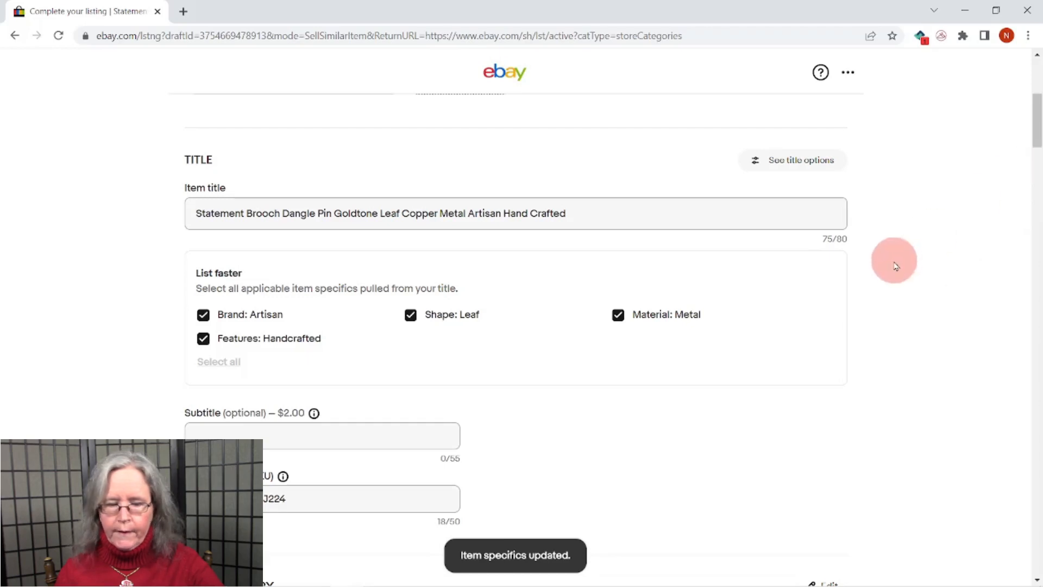
{"action": "scroll", "coordinate": [891, 263], "scroll_direction": "down", "scroll_amount": 4}
{"action": "scroll", "coordinate": [760, 217], "scroll_direction": "down", "scroll_amount": 2}
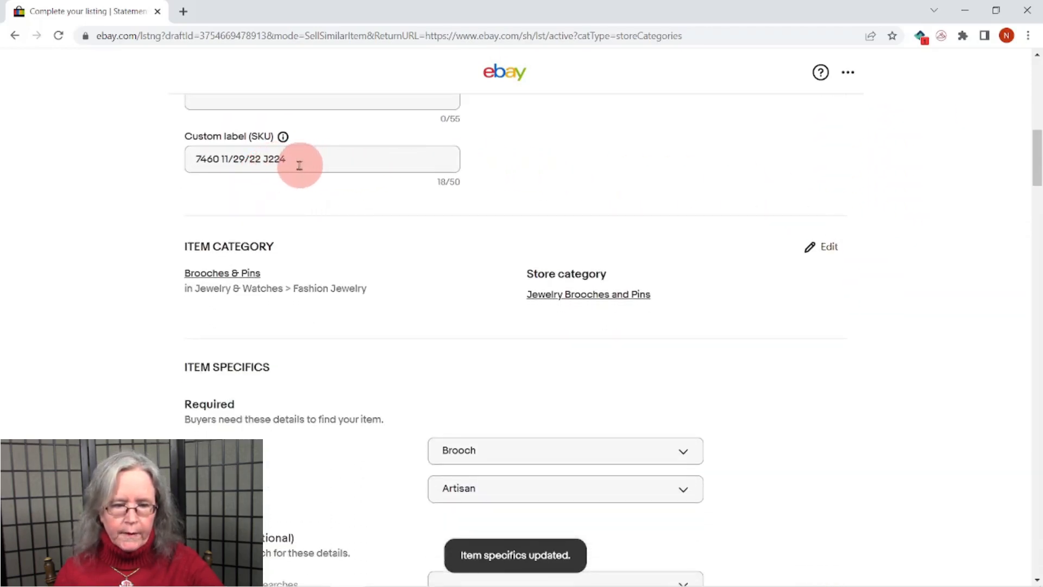
{"action": "left_click_drag", "start_coordinate": [307, 161], "coordinate": [159, 159]}
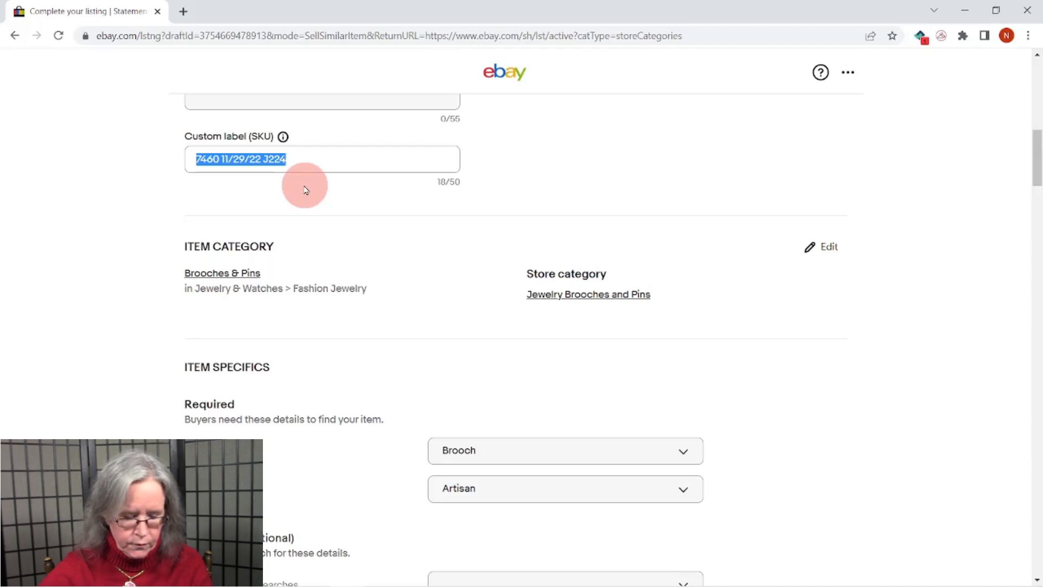
{"action": "type", "text": "9"}
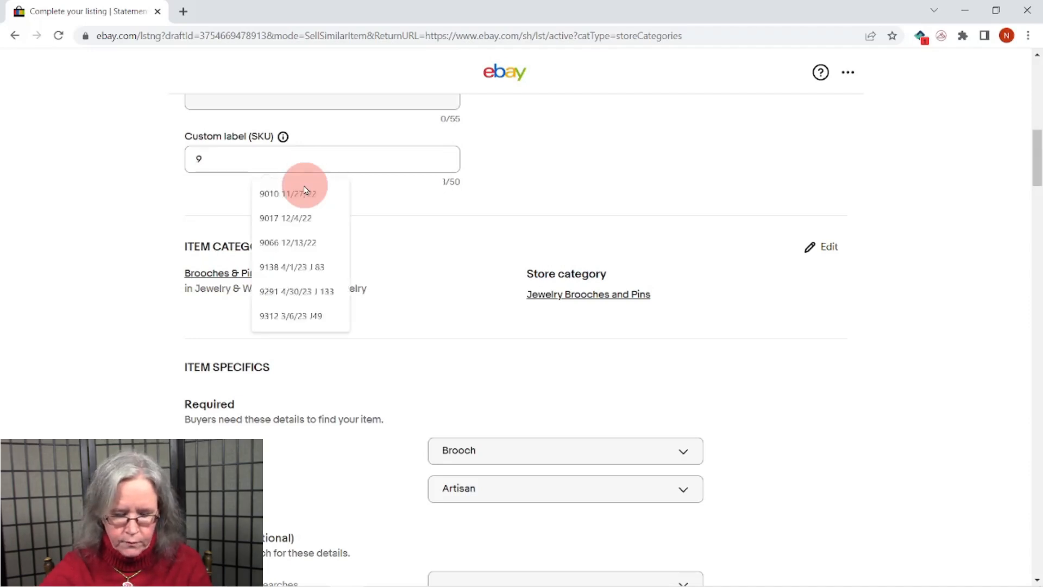
{"action": "type", "text": "280"}
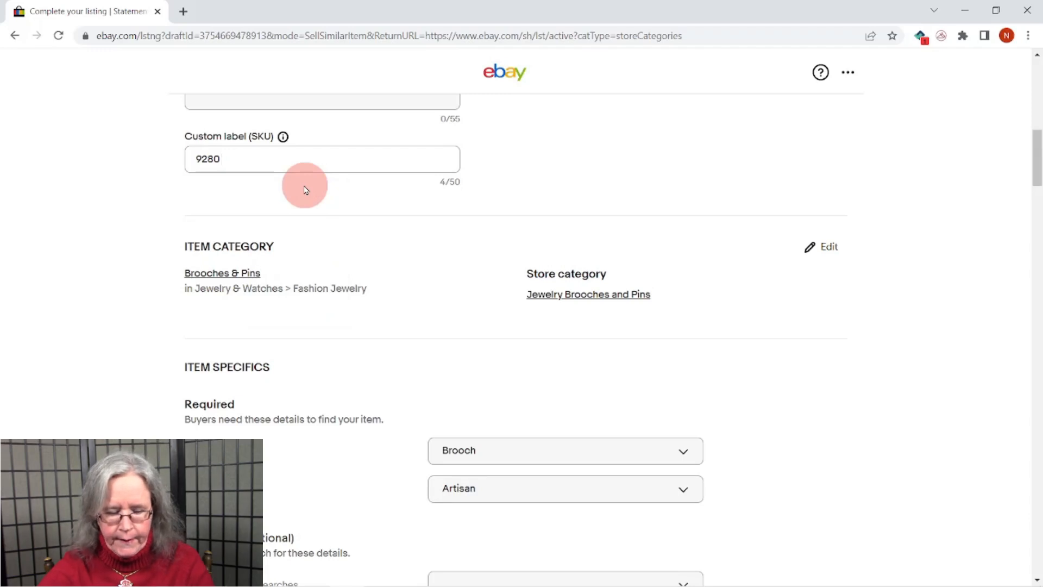
{"action": "type", "text": " 4/29/23"}
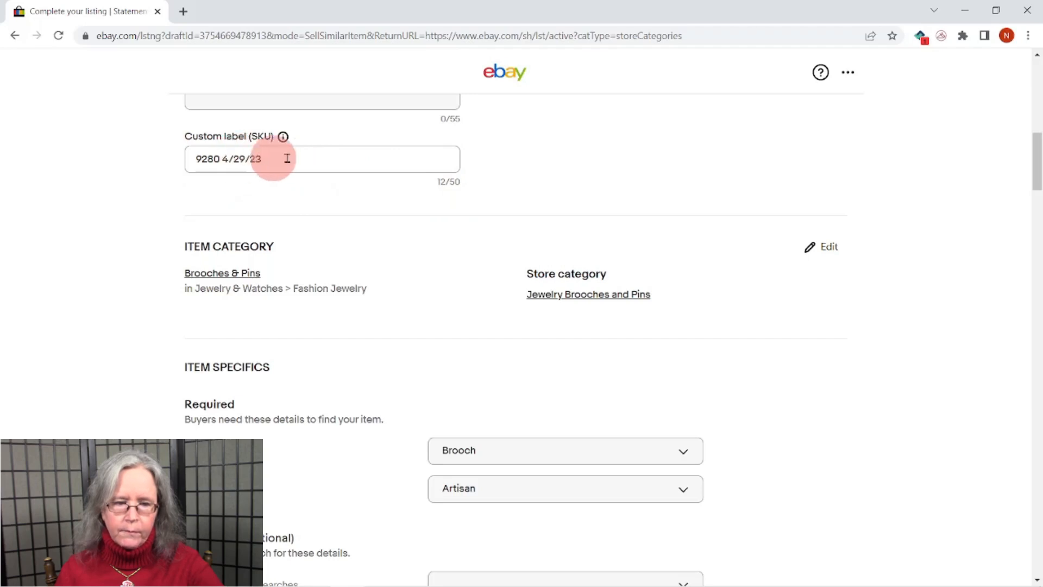
Change the required Brand item specific to Unbranded.
{"action": "scroll", "coordinate": [390, 220], "scroll_direction": "down", "scroll_amount": 1}
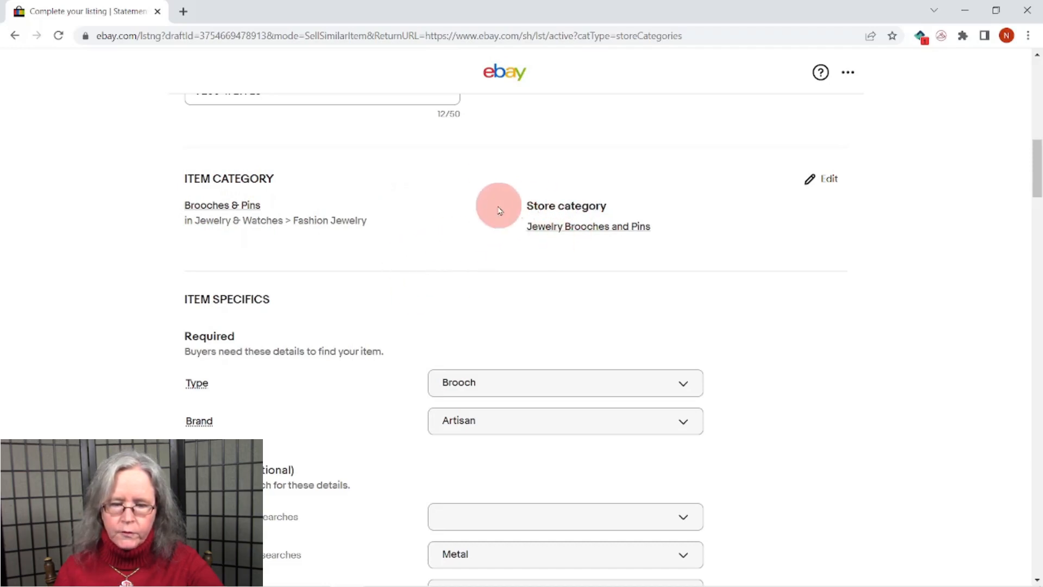
{"action": "scroll", "coordinate": [497, 209], "scroll_direction": "down", "scroll_amount": 2}
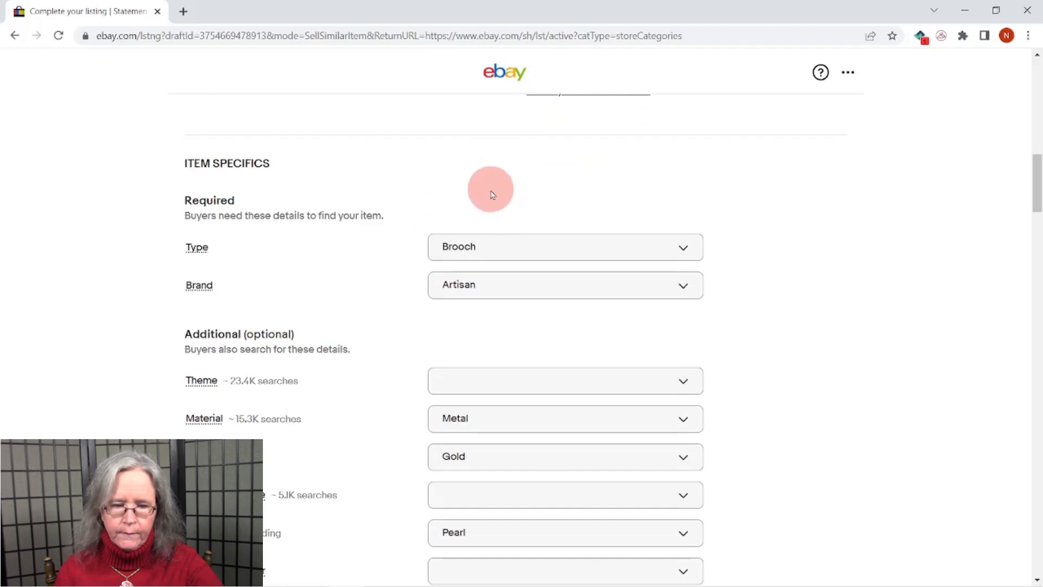
{"action": "scroll", "coordinate": [490, 192], "scroll_direction": "down", "scroll_amount": 1}
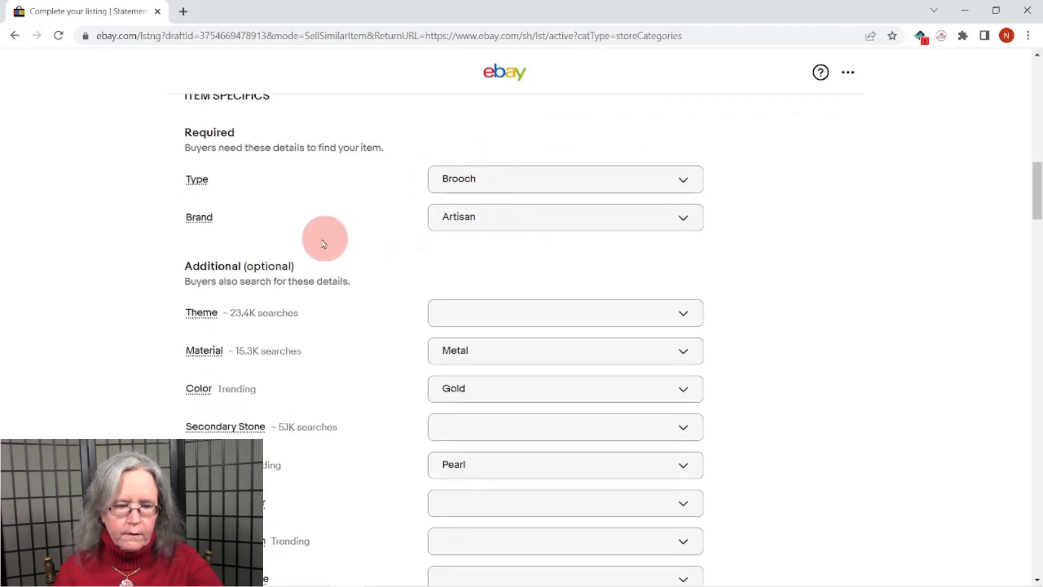
{"action": "left_click", "coordinate": [458, 219]}
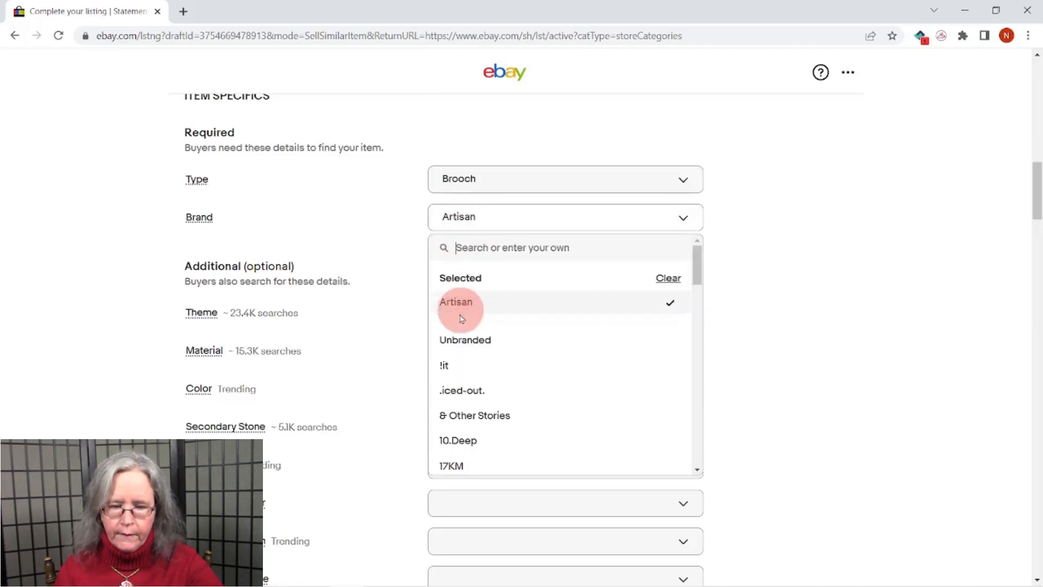
{"action": "left_click", "coordinate": [453, 340]}
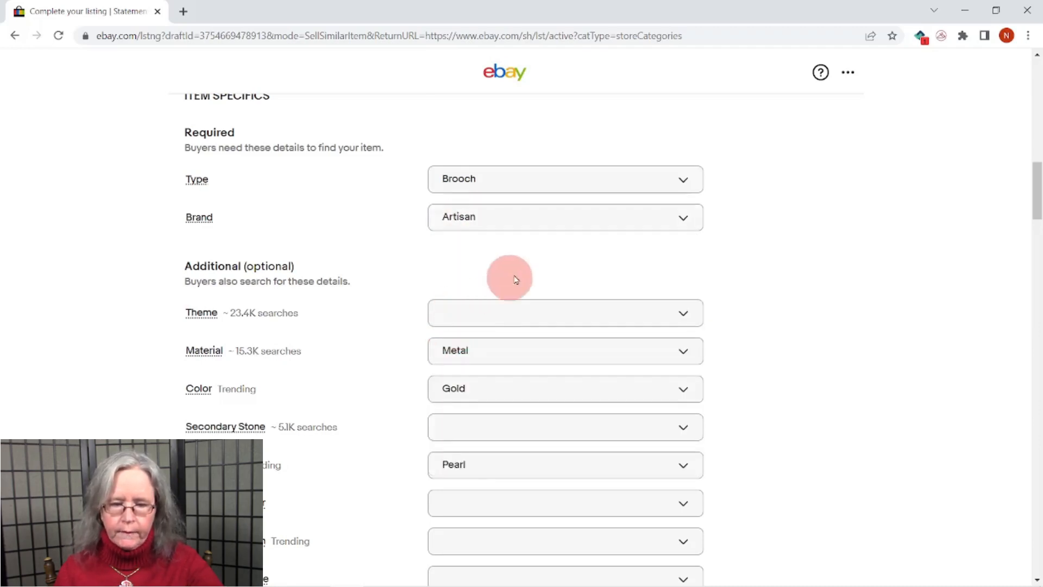
Clear the Pearl selection from the Main Stone item specific.
{"action": "scroll", "coordinate": [791, 187], "scroll_direction": "down", "scroll_amount": 2}
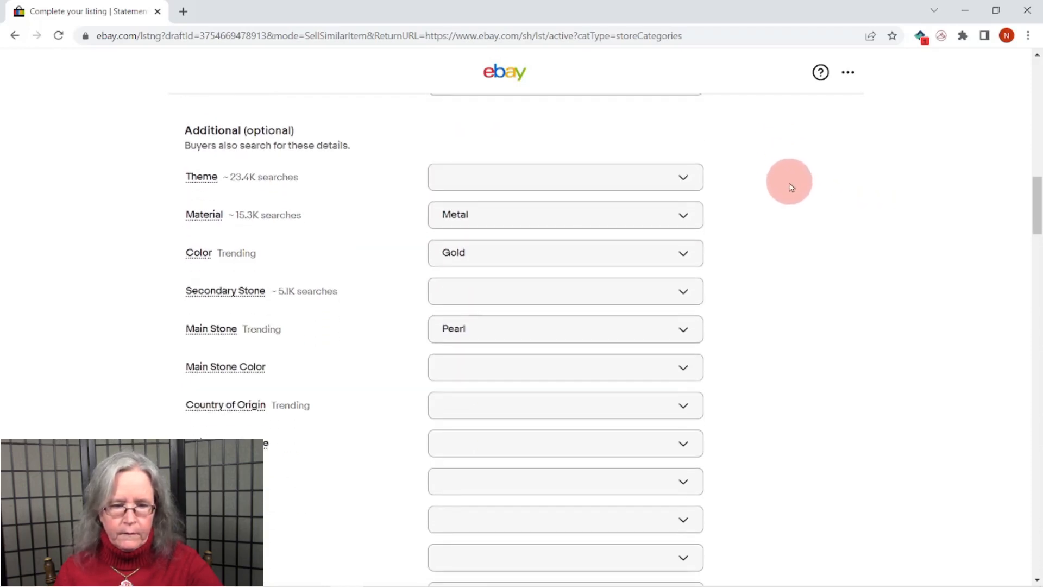
{"action": "scroll", "coordinate": [791, 187], "scroll_direction": "down", "scroll_amount": 1}
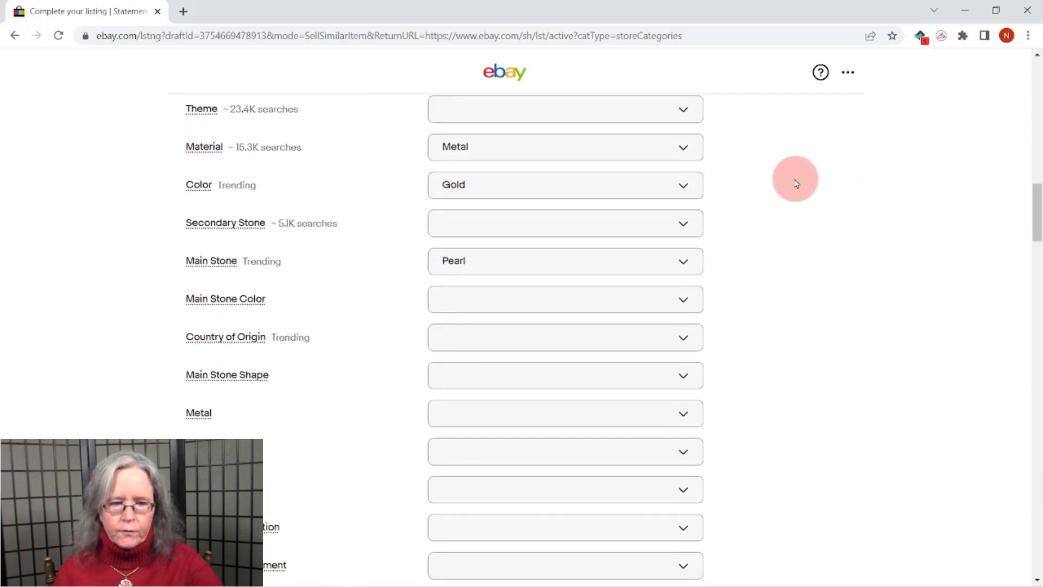
{"action": "scroll", "coordinate": [795, 183], "scroll_direction": "up", "scroll_amount": 2}
{"action": "scroll", "coordinate": [794, 183], "scroll_direction": "up", "scroll_amount": 1}
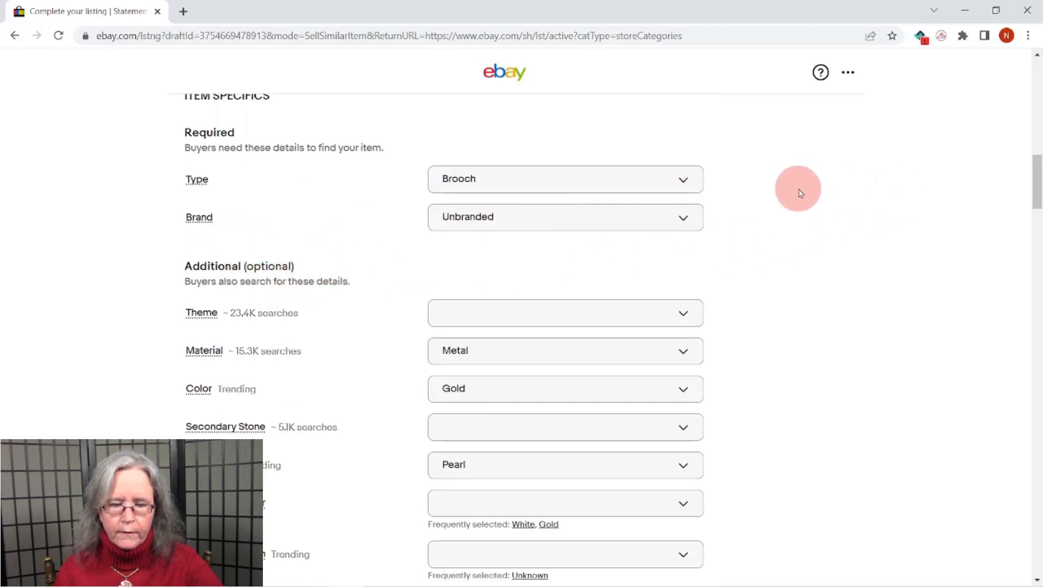
{"action": "scroll", "coordinate": [800, 191], "scroll_direction": "down", "scroll_amount": 1}
{"action": "scroll", "coordinate": [801, 194], "scroll_direction": "down", "scroll_amount": 2}
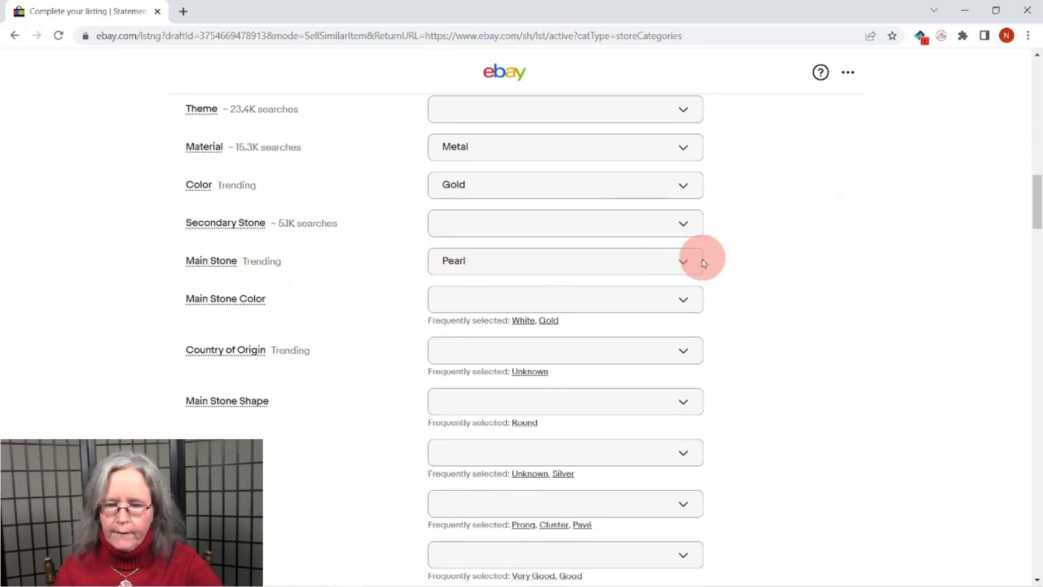
{"action": "left_click", "coordinate": [684, 262]}
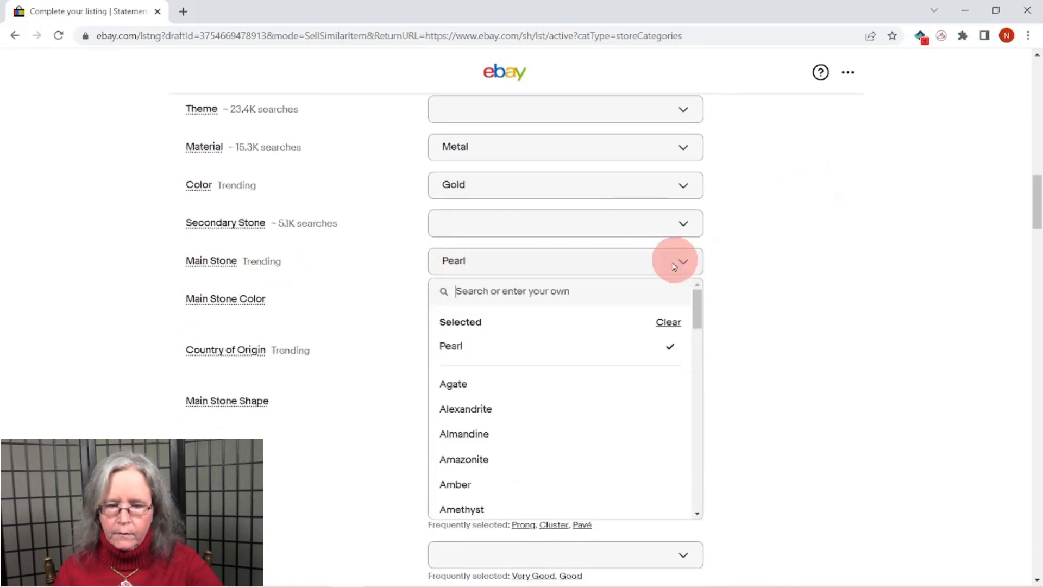
{"action": "left_click", "coordinate": [677, 323]}
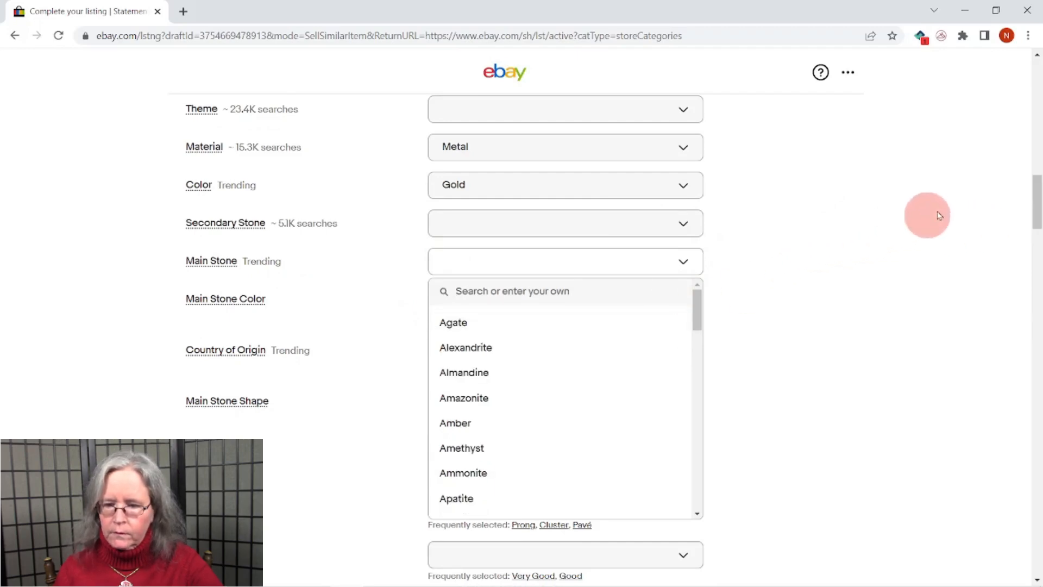
Replace "Some" with "No significant" at the start of the condition description.
{"action": "left_click_drag", "start_coordinate": [1034, 187], "coordinate": [894, 277]}
{"action": "scroll", "coordinate": [894, 277], "scroll_direction": "down", "scroll_amount": 10}
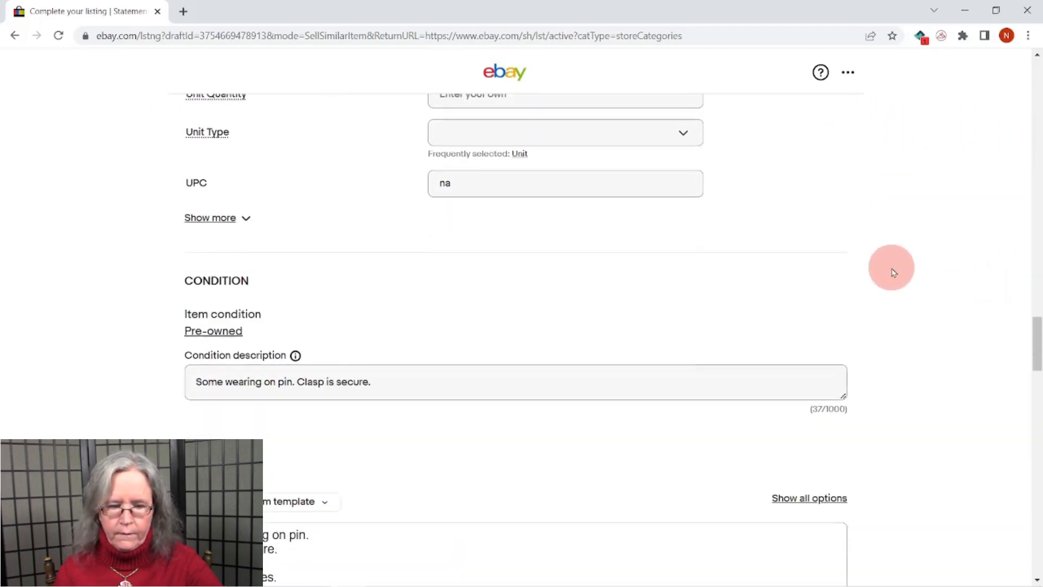
{"action": "scroll", "coordinate": [894, 271], "scroll_direction": "down", "scroll_amount": 1}
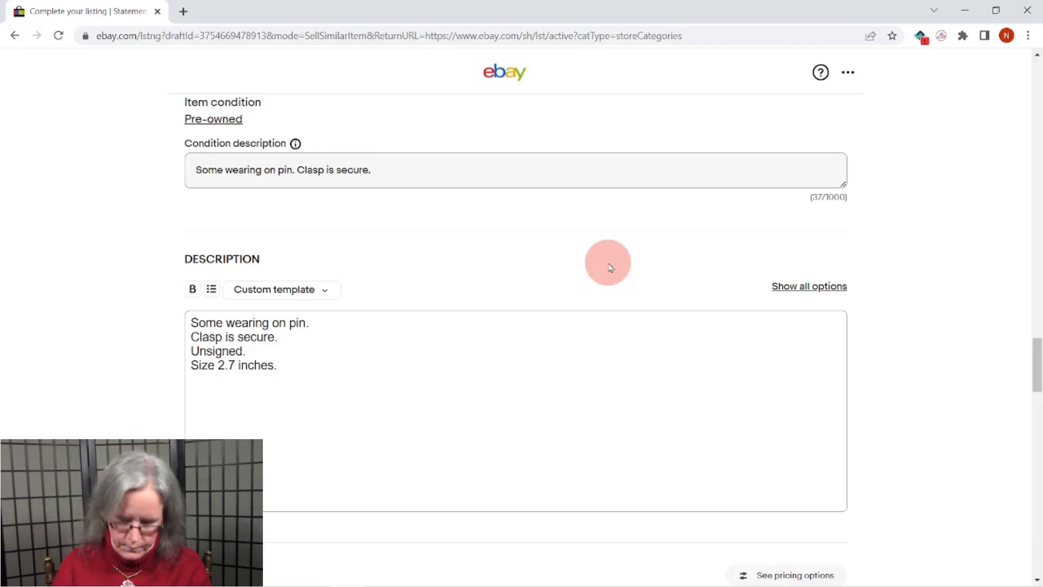
{"action": "left_click", "coordinate": [194, 173]}
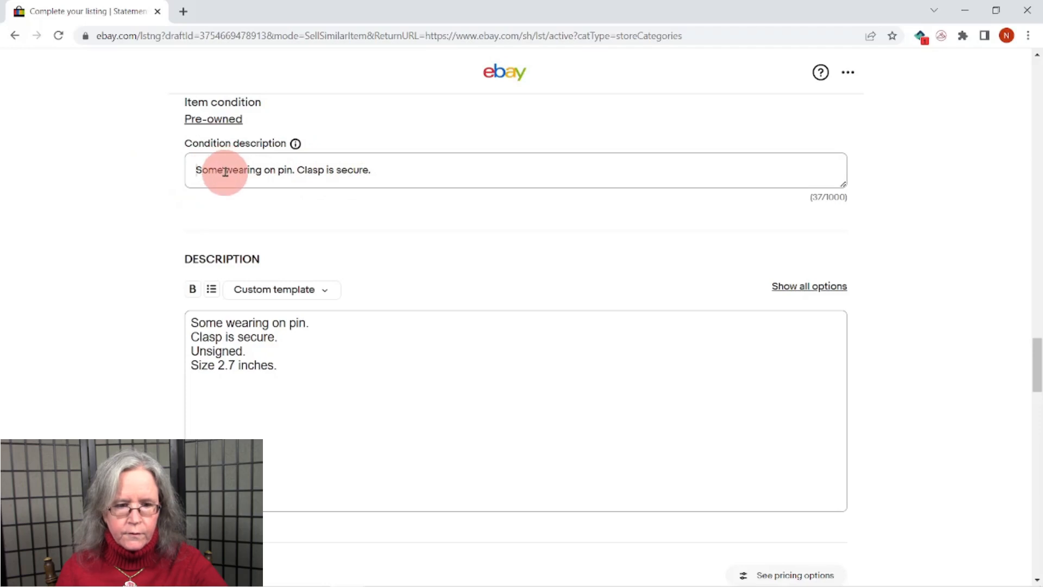
{"action": "double_click", "coordinate": [225, 170]}
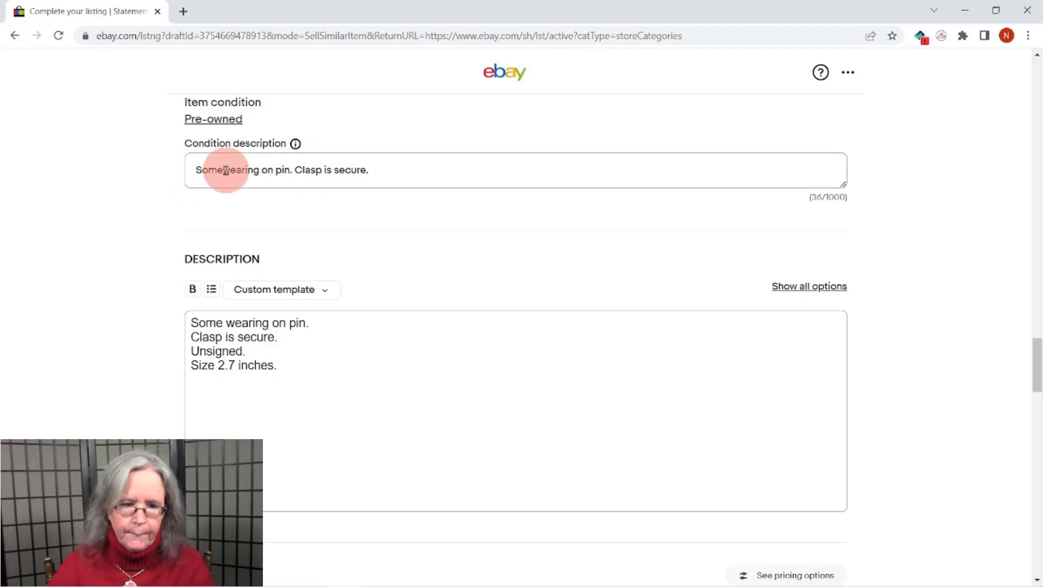
{"action": "type", "text": "No significant"}
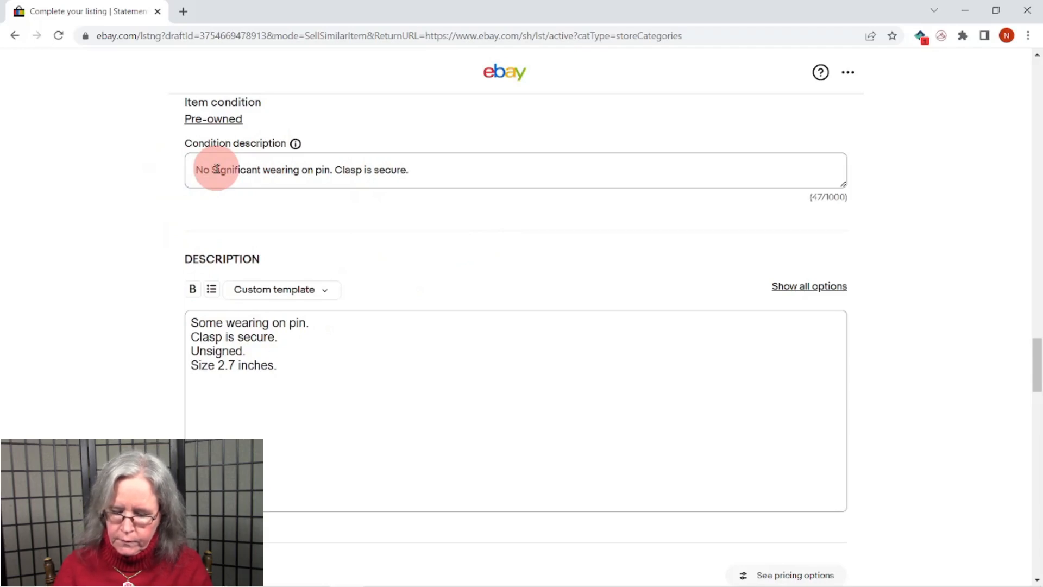
Copy the condition text over the first two lines of the item description, putting "Clasp is secure." on its own line.
{"action": "left_click_drag", "start_coordinate": [442, 172], "coordinate": [159, 182]}
{"action": "key", "text": "ctrl+c"}
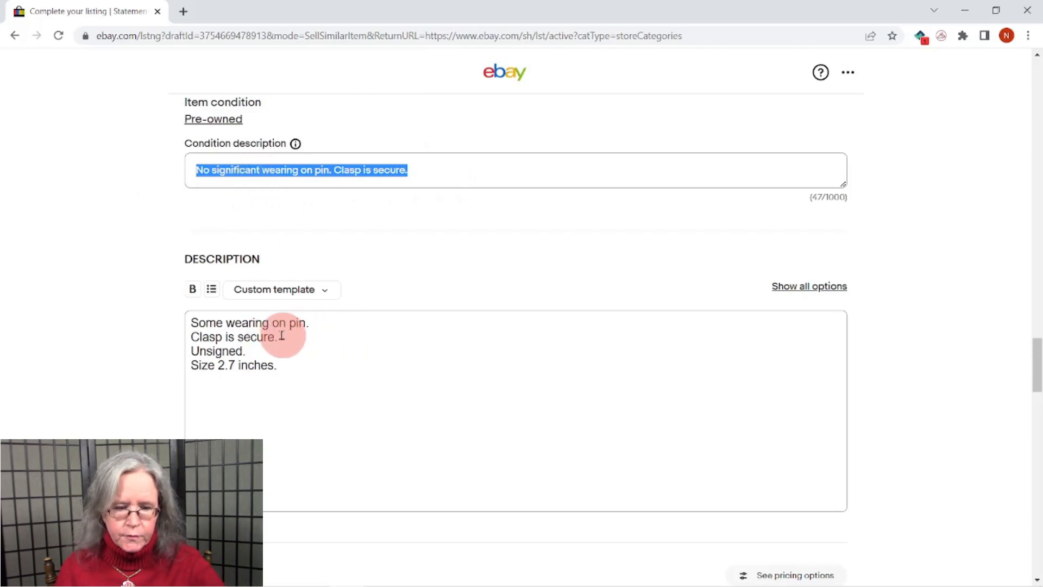
{"action": "left_click_drag", "start_coordinate": [282, 335], "coordinate": [198, 326]}
{"action": "key", "text": "ctrl+v"}
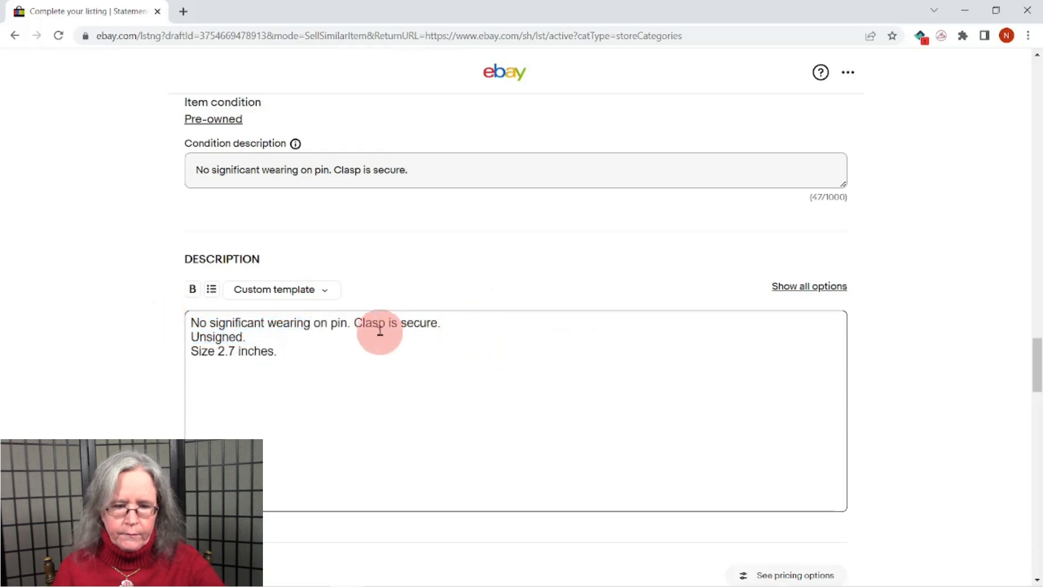
{"action": "left_click", "coordinate": [357, 325]}
{"action": "key", "text": "Return"}
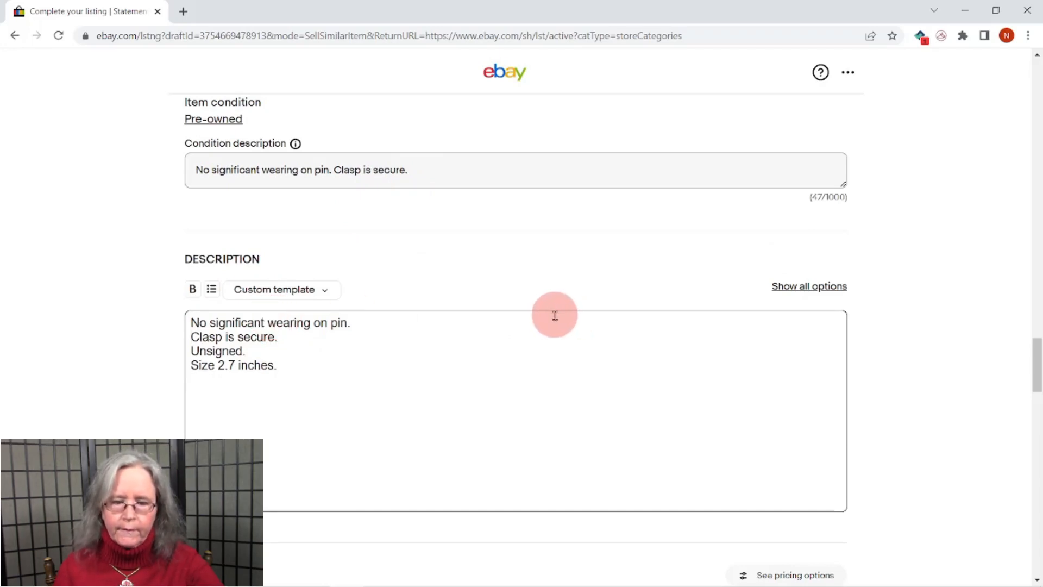
Set the Buy It Now price to $29.99 and turn off Allow offers in the listing's pricing section.
{"action": "scroll", "coordinate": [557, 320], "scroll_direction": "down", "scroll_amount": 3}
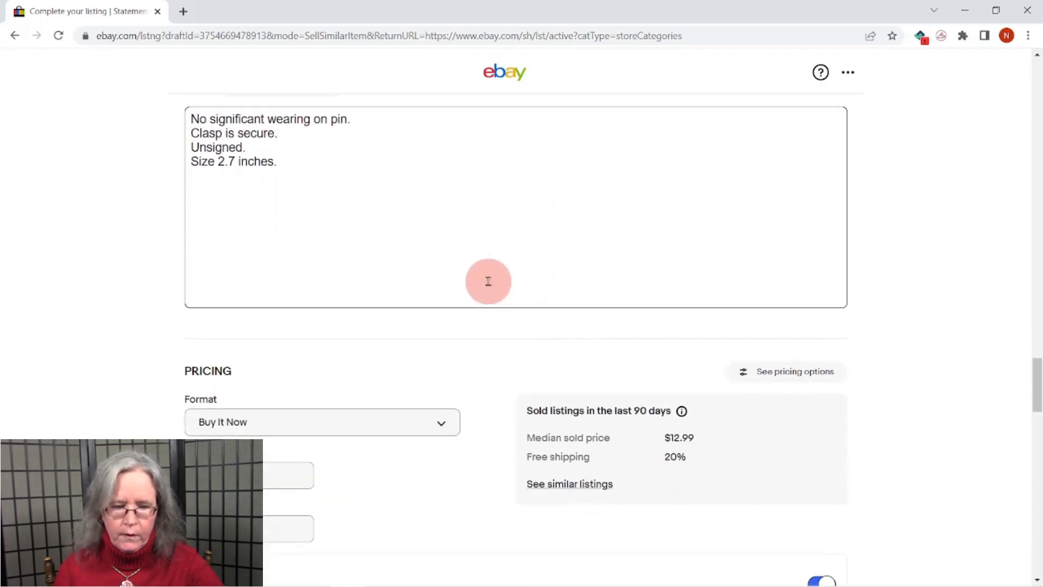
{"action": "scroll", "coordinate": [485, 282], "scroll_direction": "down", "scroll_amount": 3}
{"action": "scroll", "coordinate": [489, 289], "scroll_direction": "down", "scroll_amount": 1}
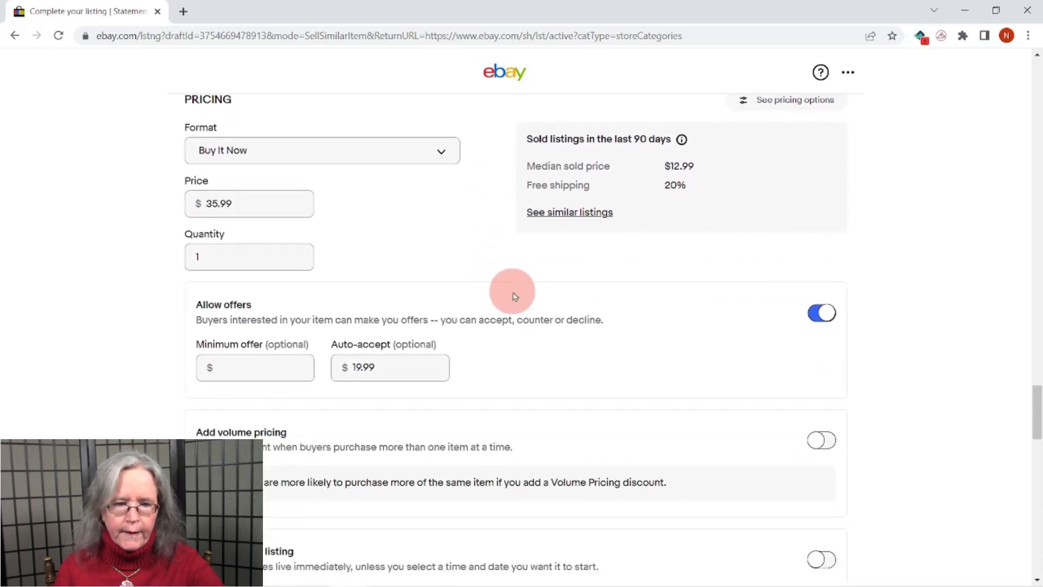
{"action": "scroll", "coordinate": [438, 263], "scroll_direction": "up", "scroll_amount": 1}
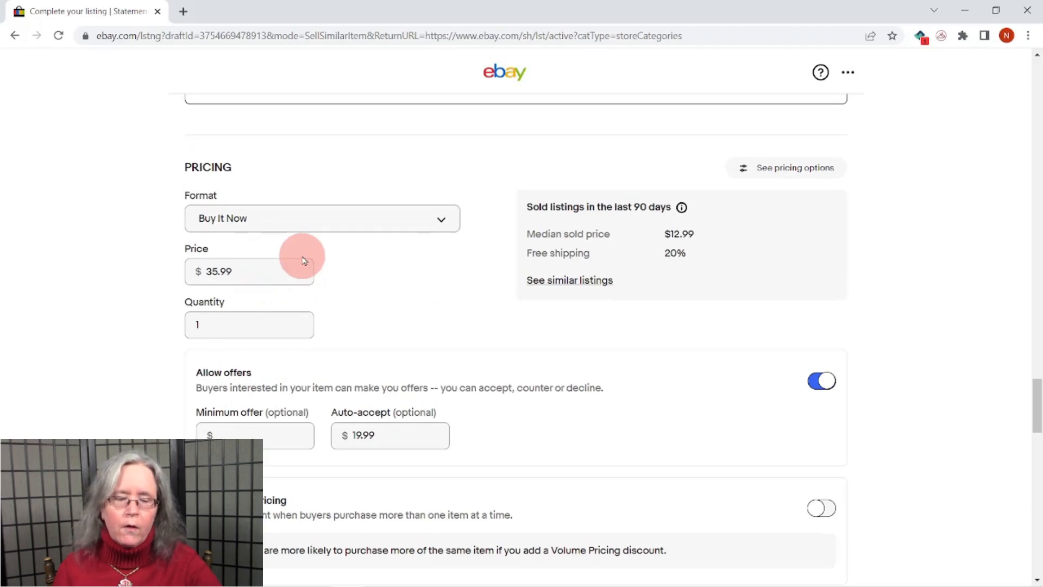
{"action": "left_click", "coordinate": [227, 219]}
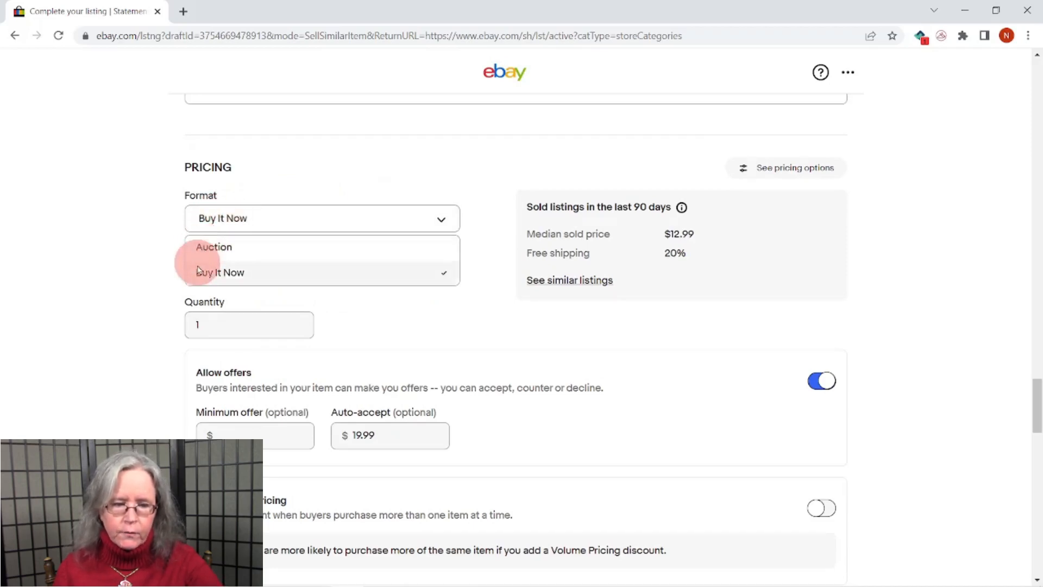
{"action": "left_click", "coordinate": [419, 324]}
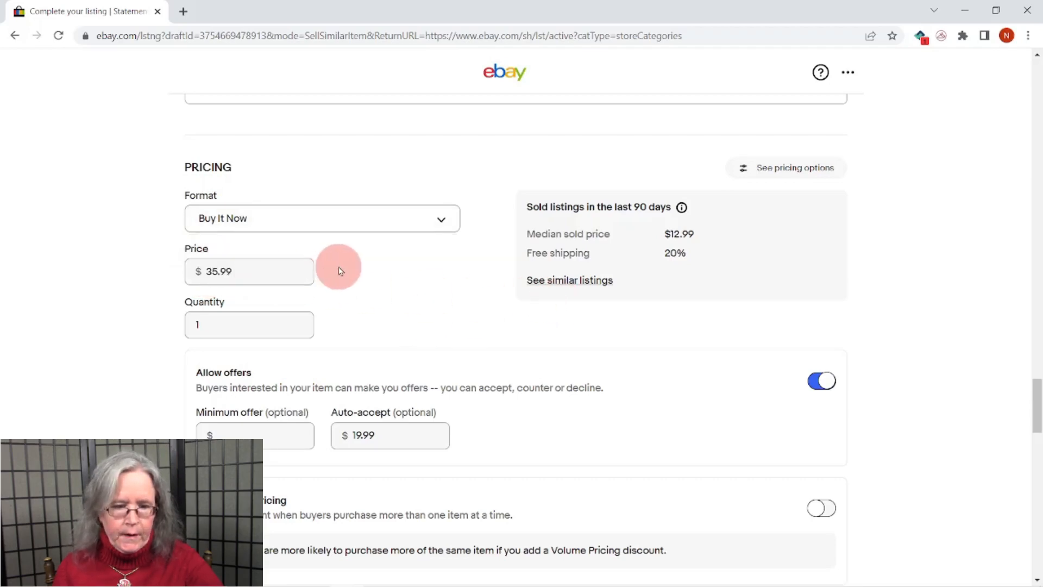
{"action": "left_click_drag", "start_coordinate": [241, 282], "coordinate": [162, 287]}
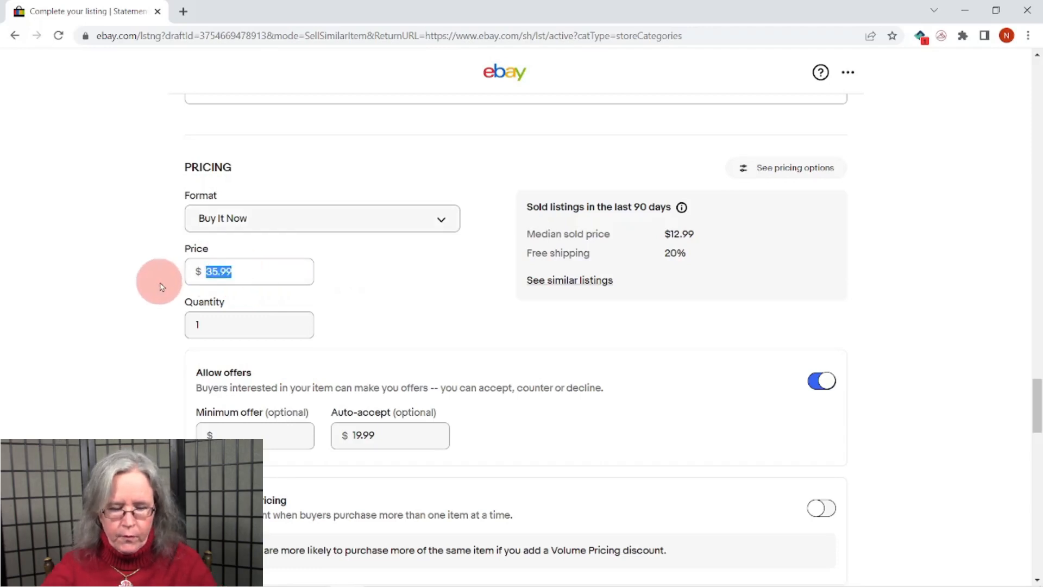
{"action": "type", "text": "29"}
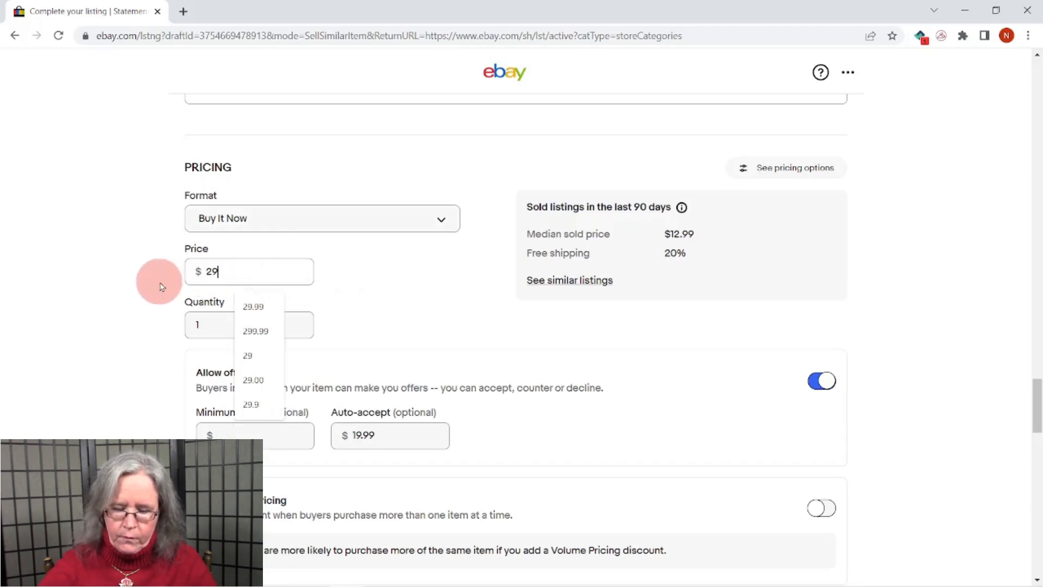
{"action": "type", "text": ".99"}
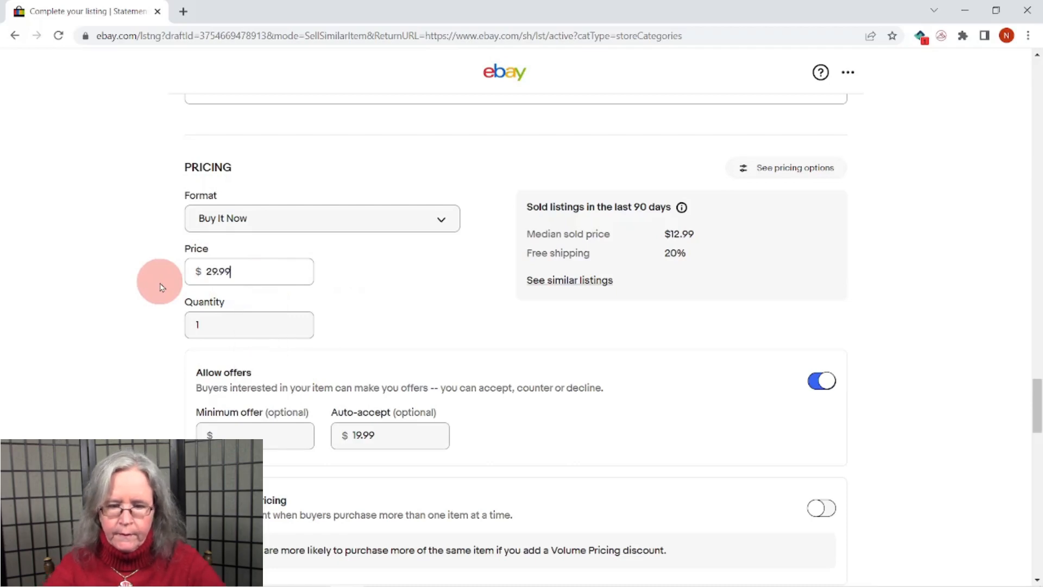
{"action": "scroll", "coordinate": [435, 277], "scroll_direction": "down", "scroll_amount": 4}
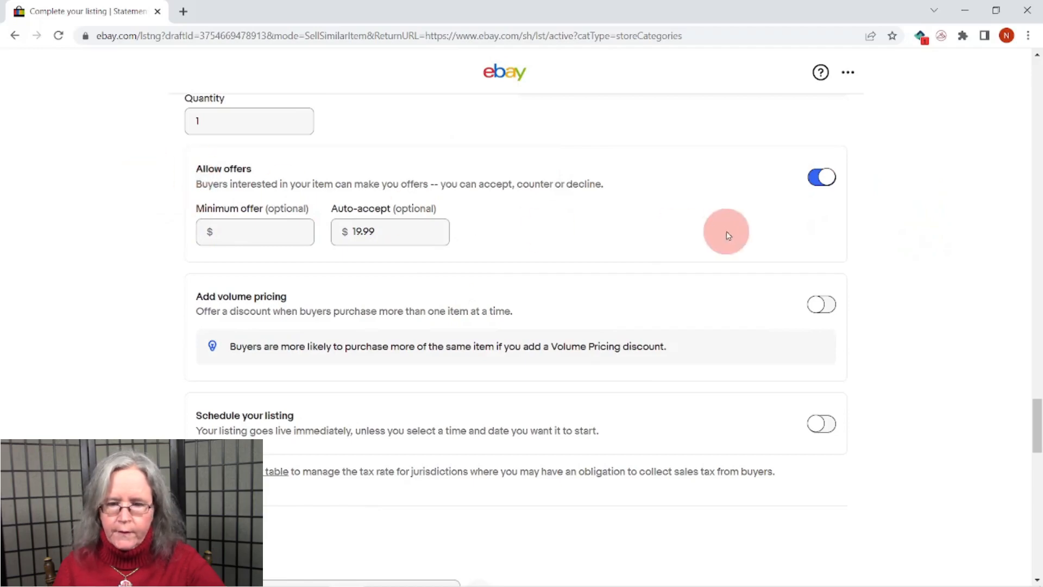
{"action": "left_click", "coordinate": [821, 178]}
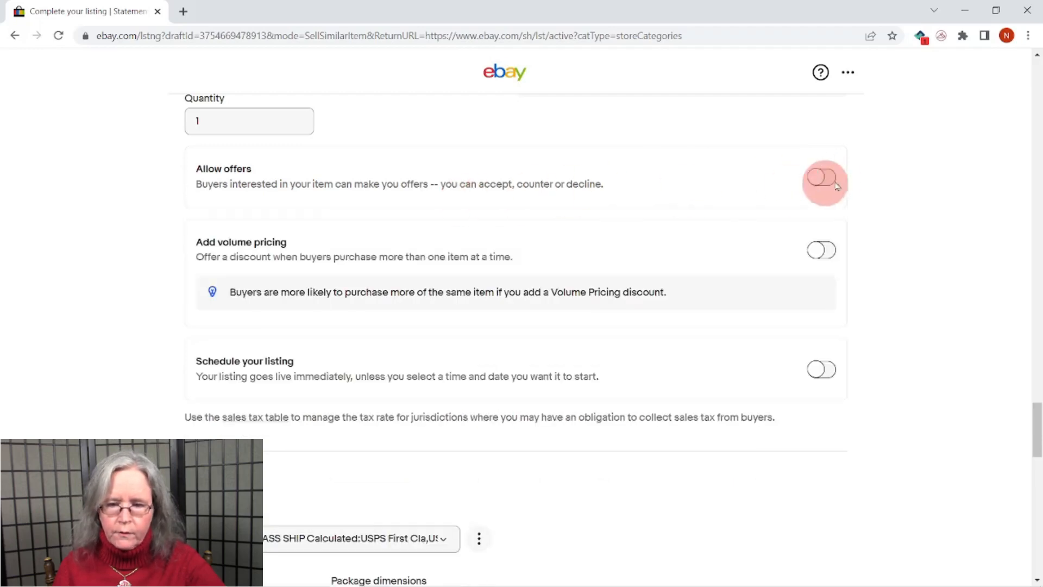
Turn on Allow offers for the listing and set the auto-accept amount to $19.99.
{"action": "left_click", "coordinate": [828, 180]}
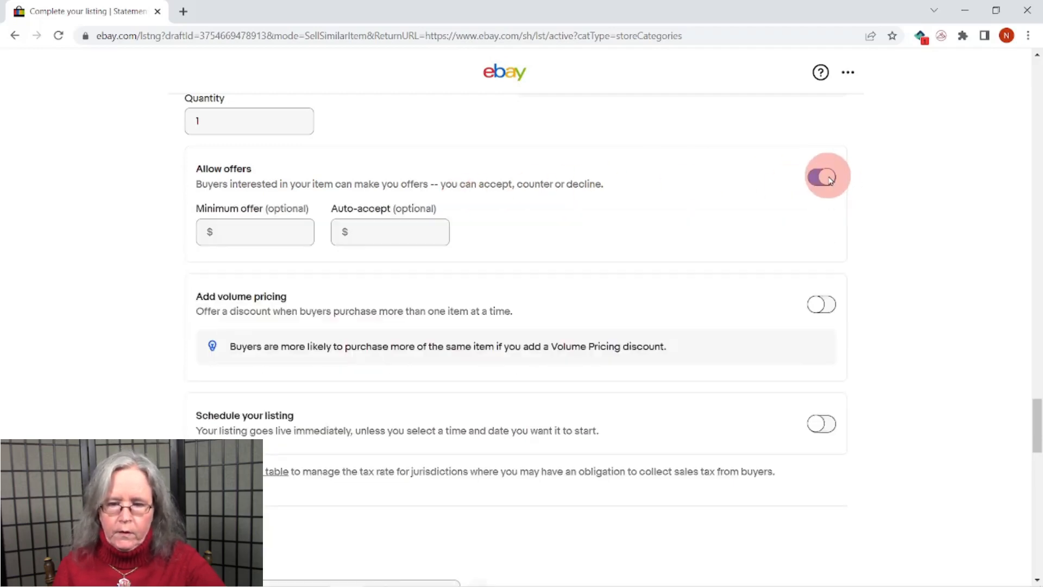
{"action": "left_click", "coordinate": [396, 233]}
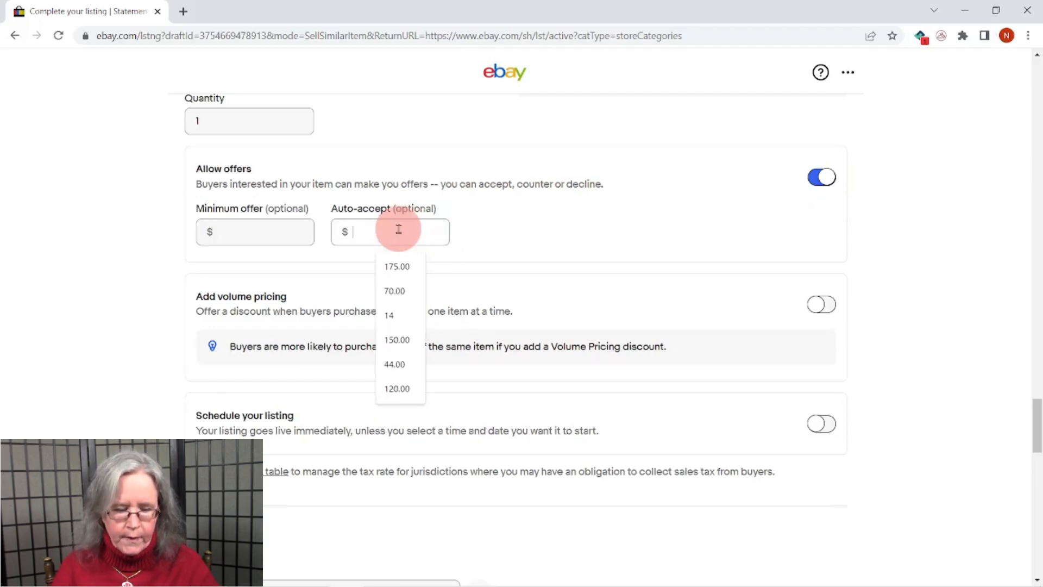
{"action": "type", "text": "19"}
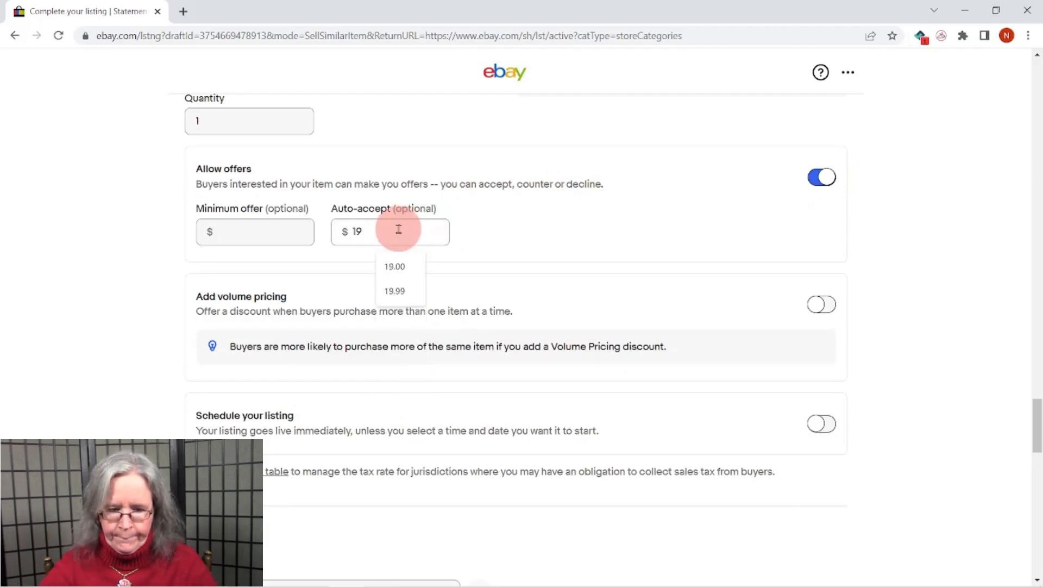
{"action": "type", "text": "."}
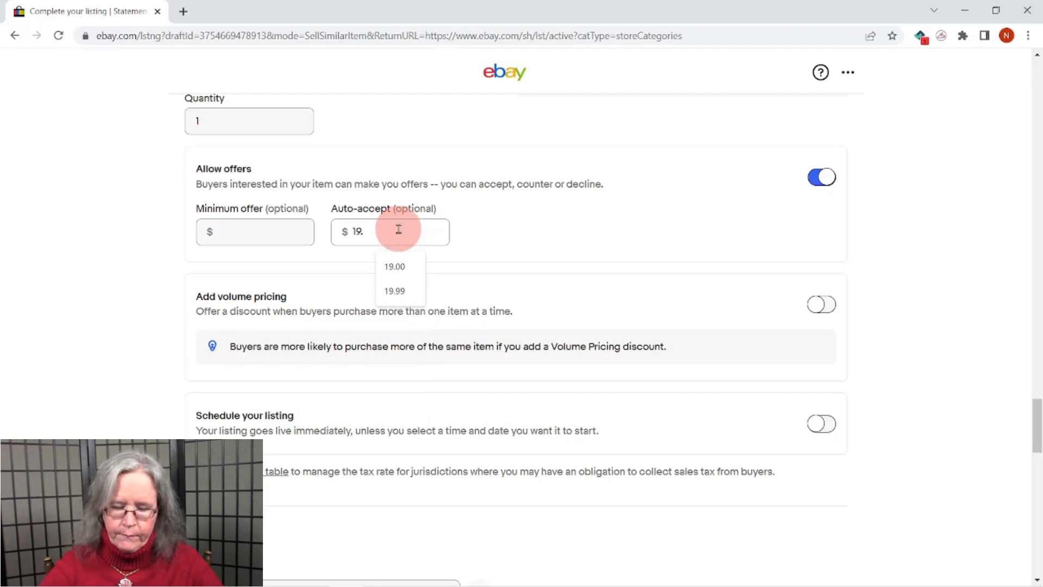
{"action": "type", "text": "99"}
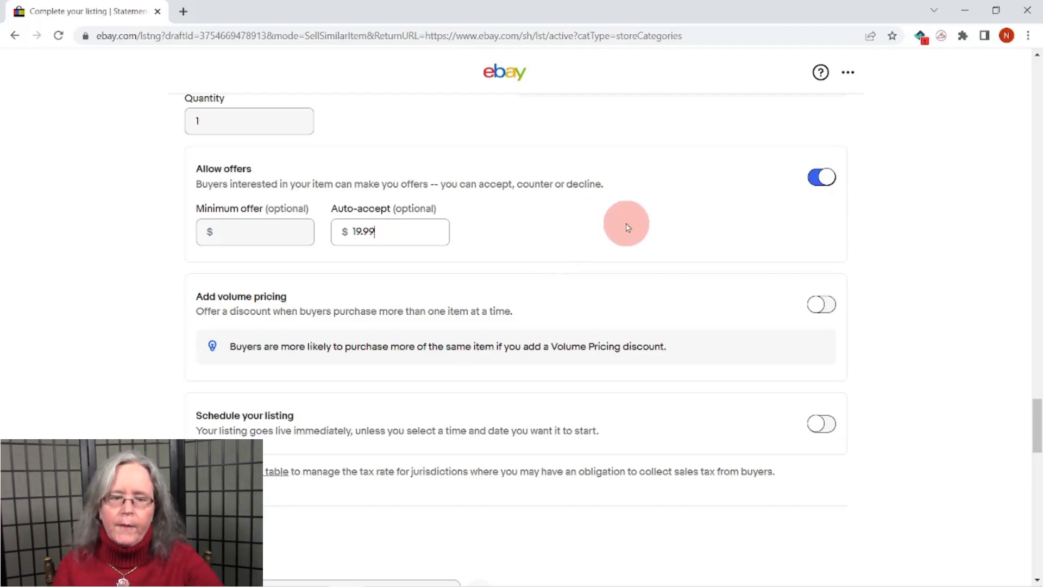
Review the listing's shipping, preferences and promotion settings, and publish the listing.
{"action": "scroll", "coordinate": [538, 233], "scroll_direction": "down", "scroll_amount": 3}
{"action": "scroll", "coordinate": [546, 243], "scroll_direction": "down", "scroll_amount": 5}
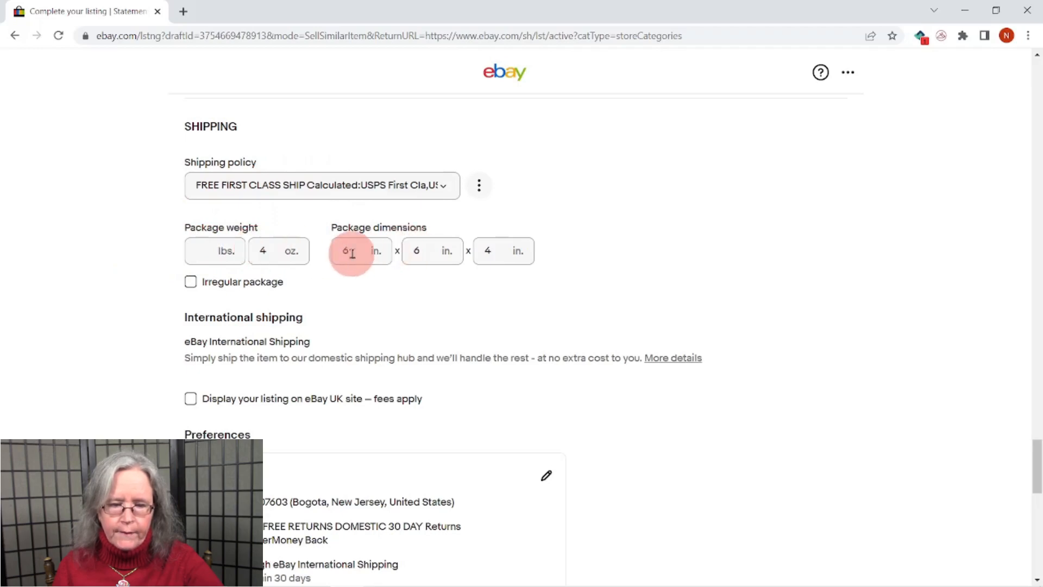
{"action": "scroll", "coordinate": [445, 251], "scroll_direction": "down", "scroll_amount": 4}
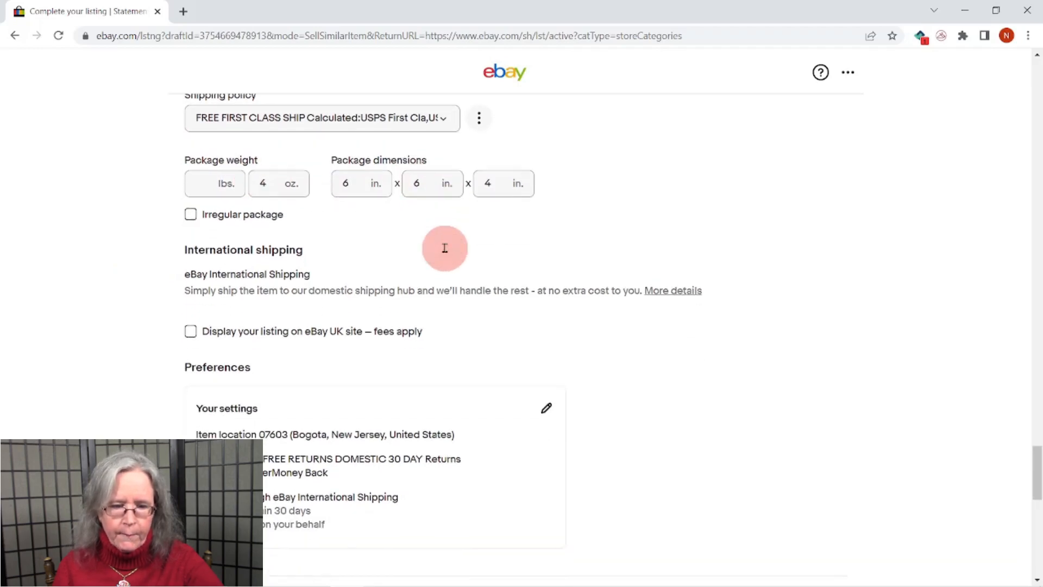
{"action": "scroll", "coordinate": [445, 251], "scroll_direction": "down", "scroll_amount": 5}
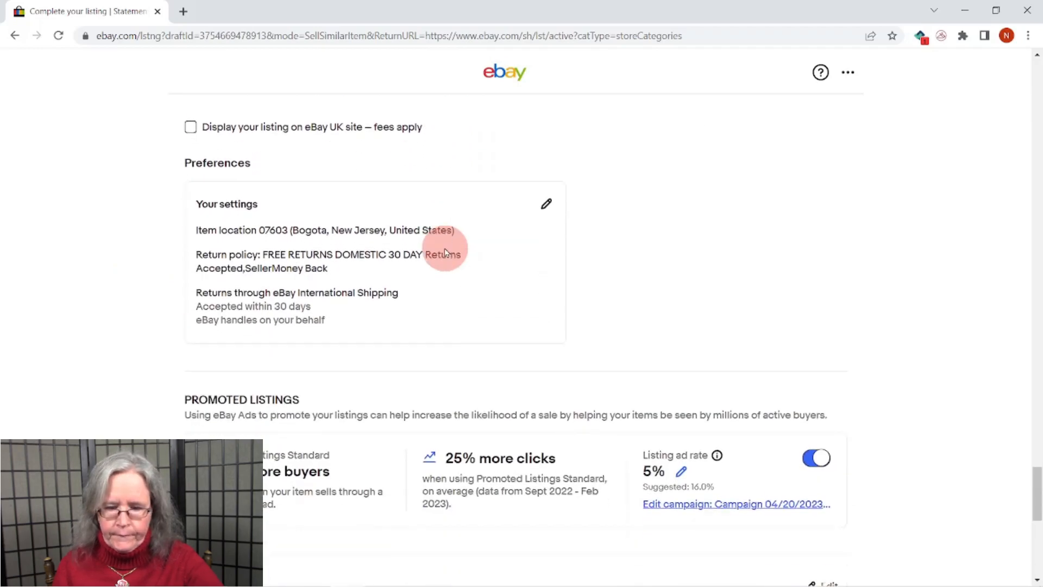
{"action": "scroll", "coordinate": [445, 252], "scroll_direction": "down", "scroll_amount": 6}
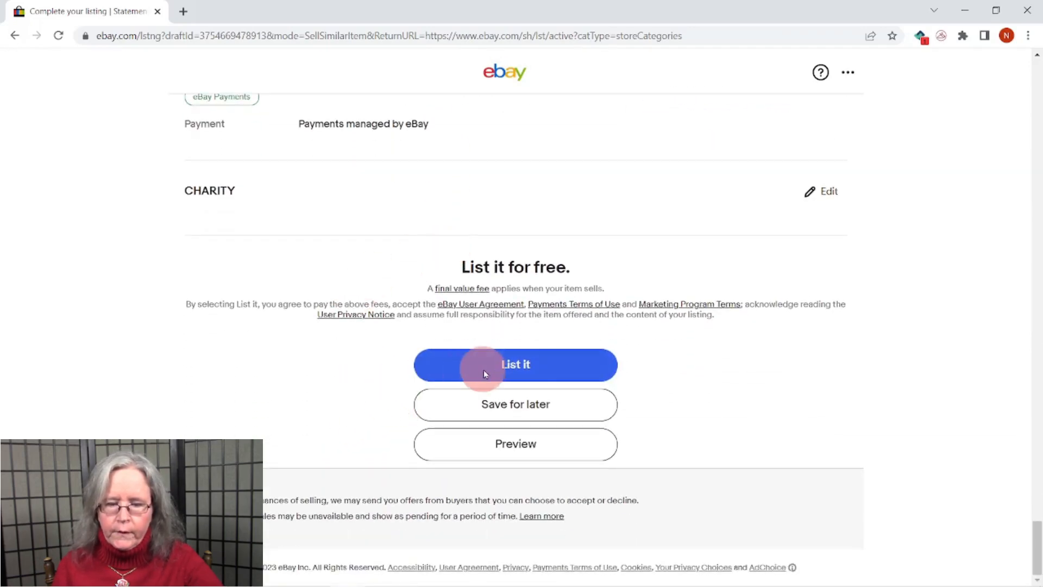
{"action": "left_click", "coordinate": [517, 364]}
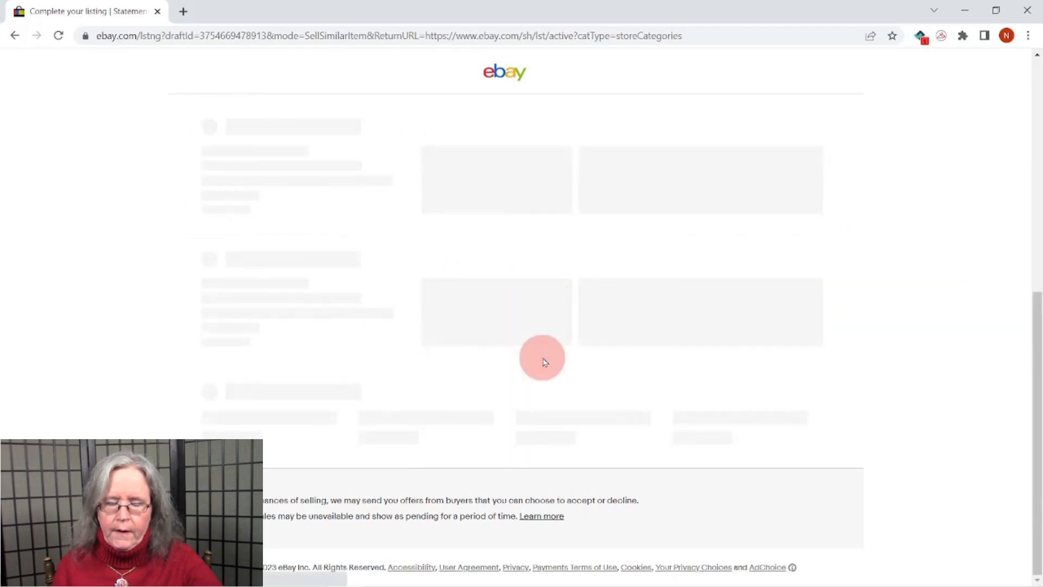